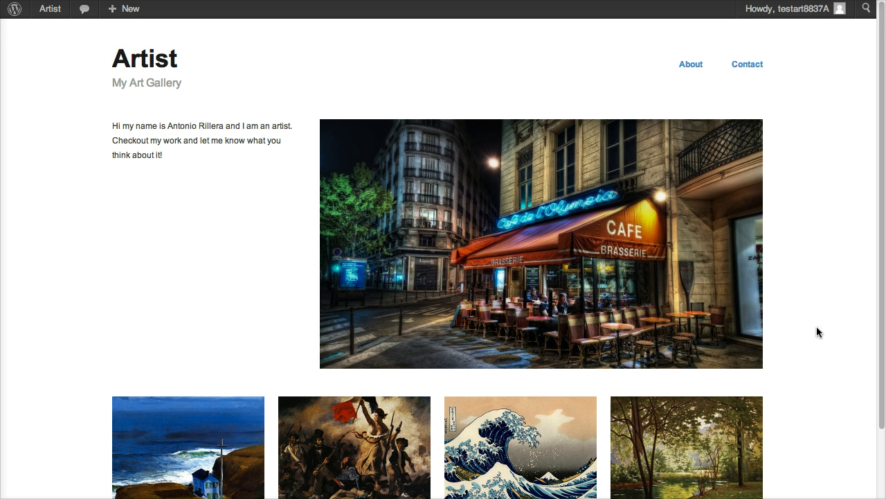
Step: Scroll up and down the example artist portfolio site to review its layout
scroll(799, 336, "down", 2)
scroll(801, 337, "up", 1)
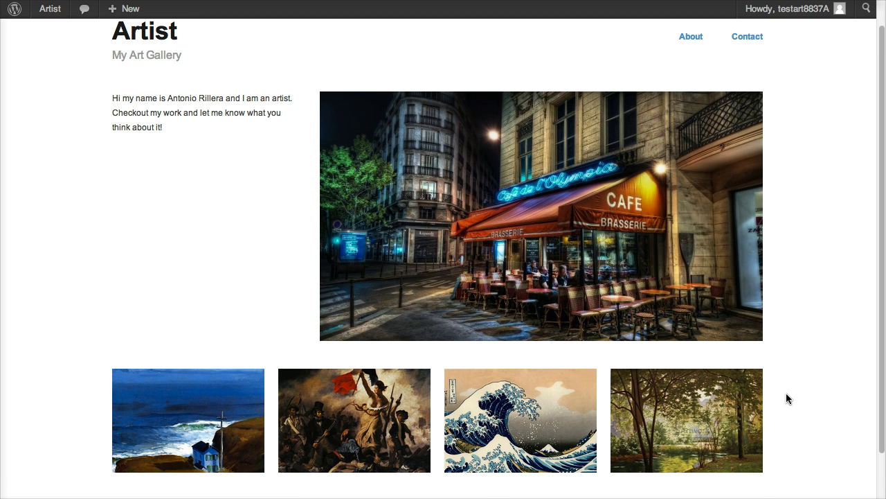
scroll(790, 388, "up", 1)
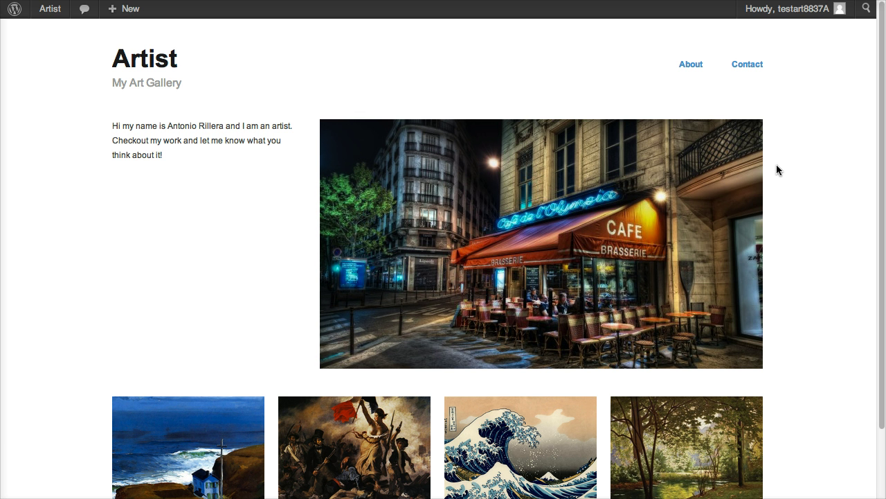
scroll(686, 234, "down", 1)
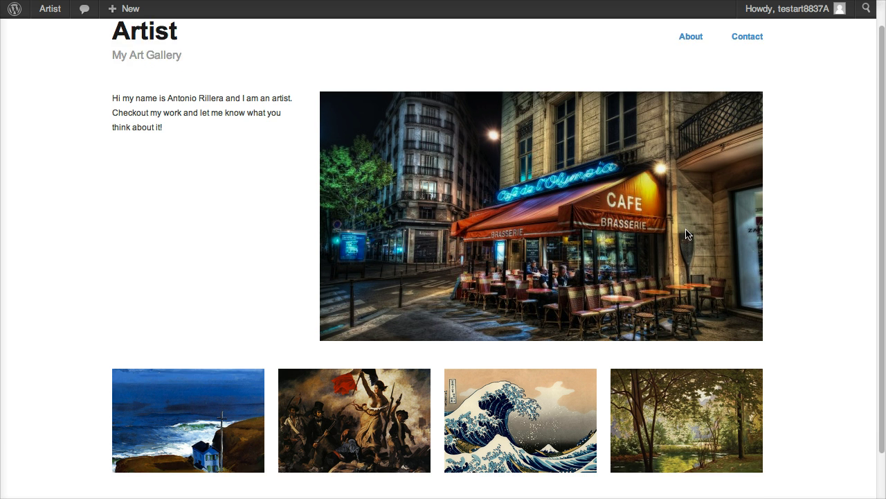
scroll(686, 234, "down", 2)
scroll(582, 187, "up", 3)
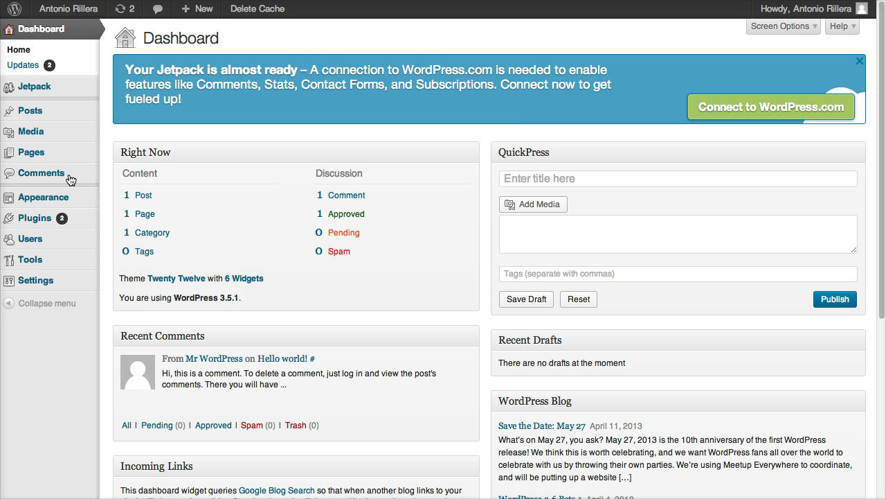
Step: Go to Appearance > Themes to see Twenty Twelve as the current theme
mouse_move(67, 198)
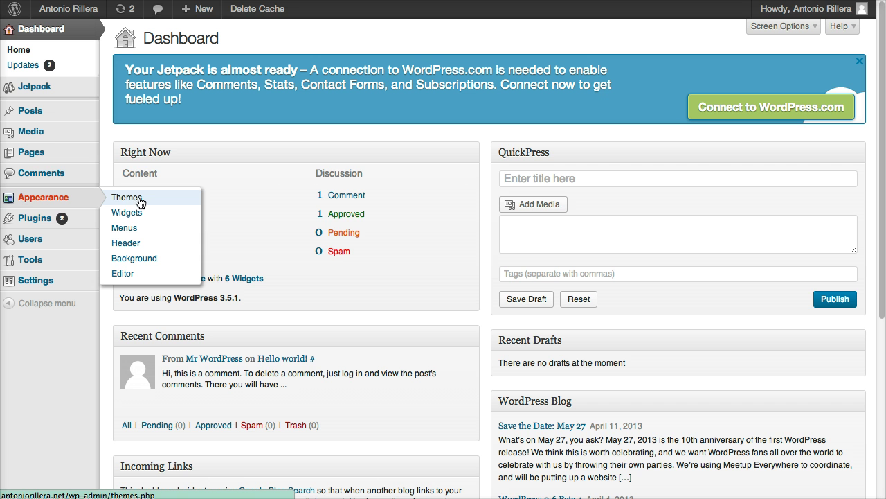
left_click(124, 199)
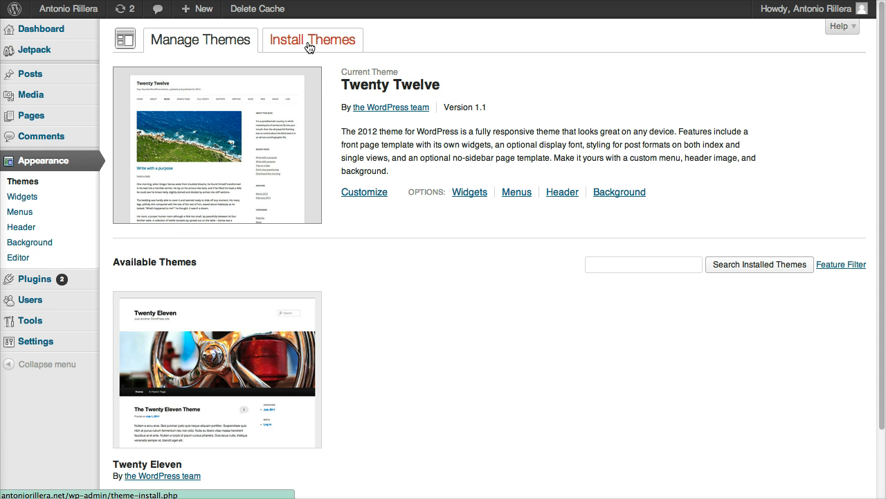
Step: Search the theme directory for 'hatch' and install the Hatch 0.2.6 theme
left_click(309, 45)
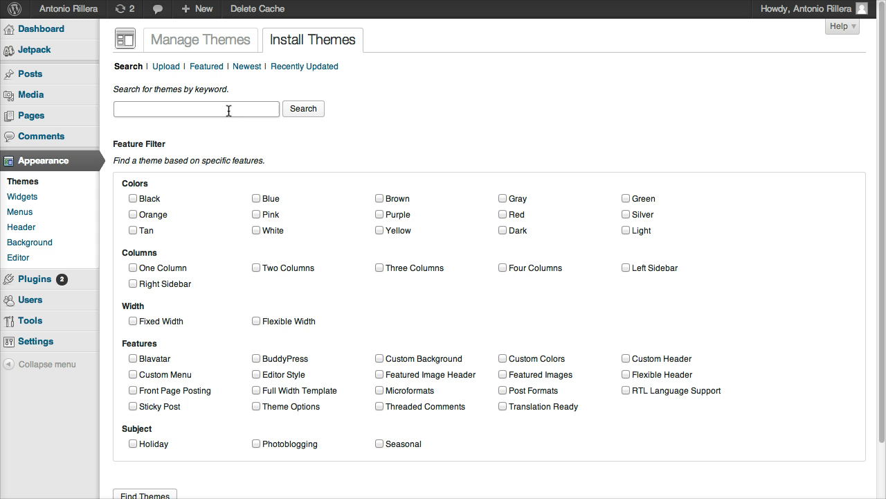
left_click(167, 72)
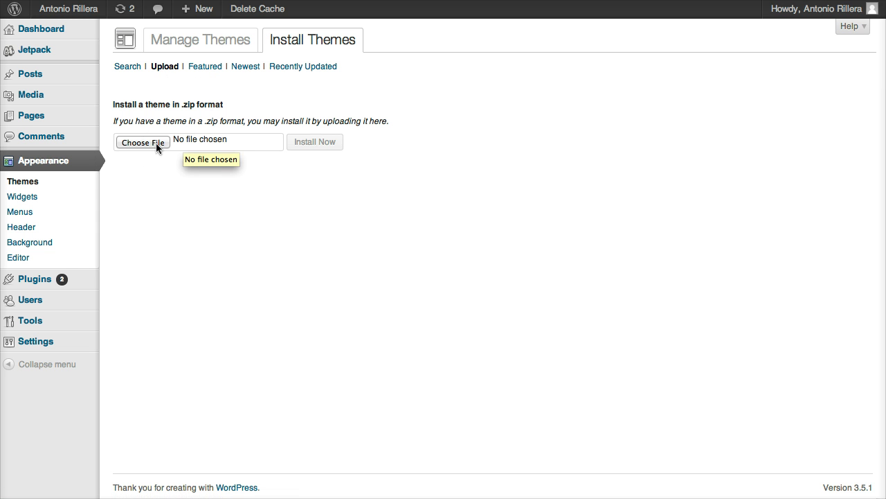
left_click(136, 70)
left_click(175, 108)
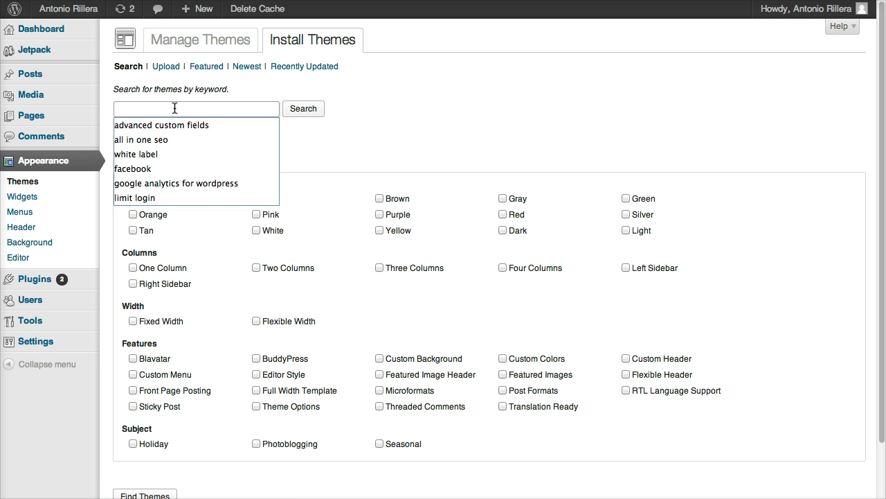
type("hatch")
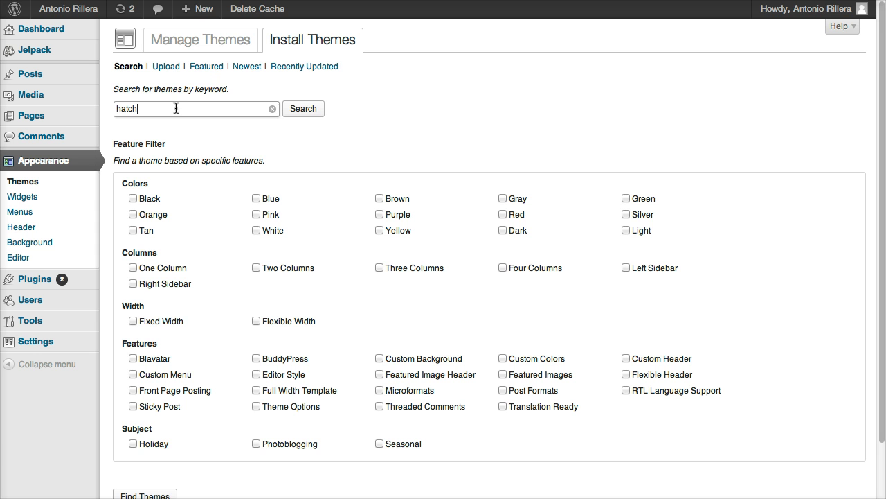
left_click(300, 114)
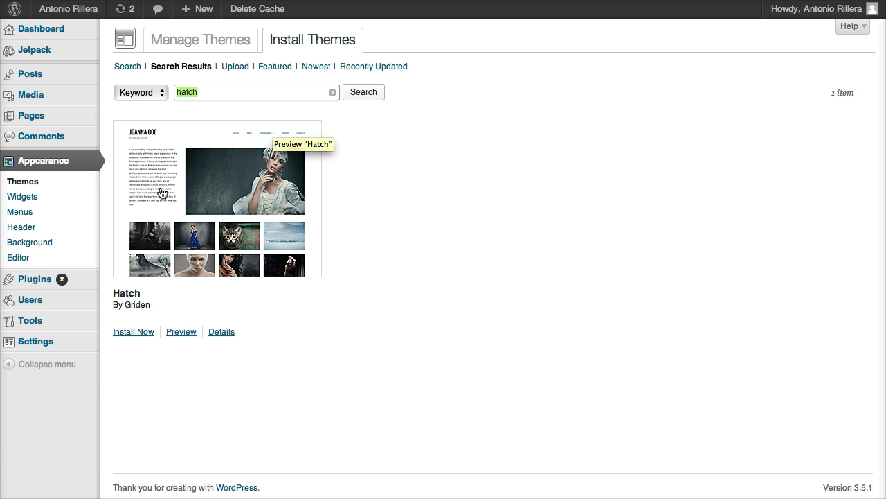
left_click(140, 333)
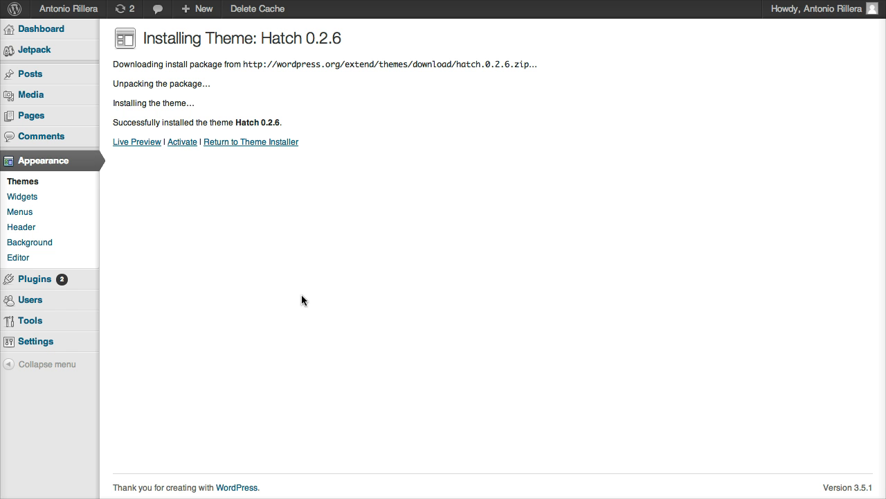
Step: Activate Hatch, preview the live front page, then return to Manage Themes
left_click(181, 148)
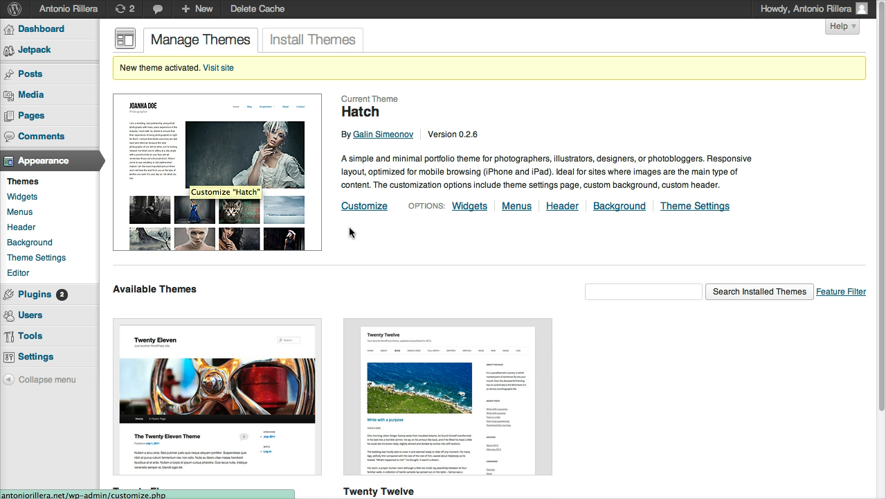
left_click(217, 69)
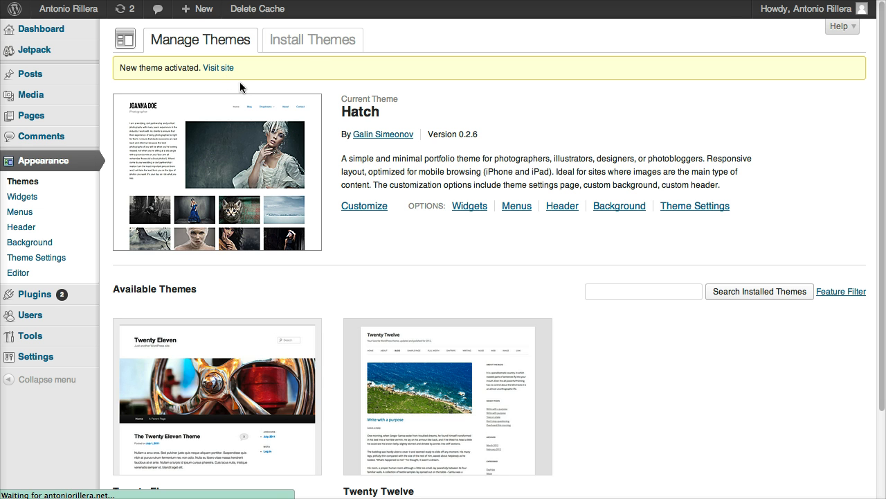
scroll(307, 159, "down", 3)
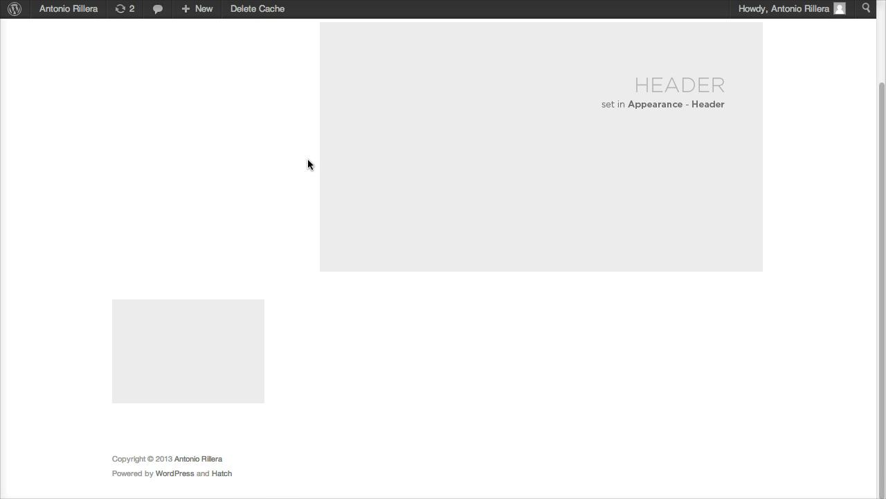
scroll(308, 158, "up", 3)
scroll(307, 159, "down", 3)
scroll(307, 159, "up", 3)
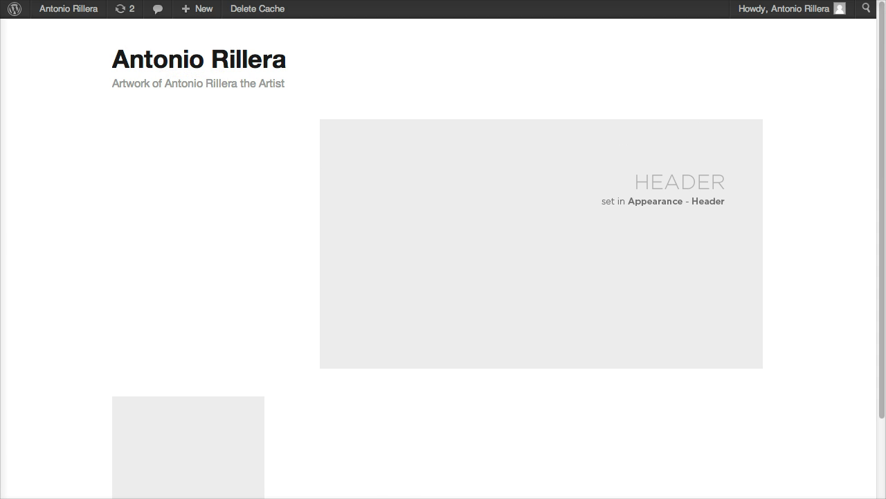
key("alt+Left")
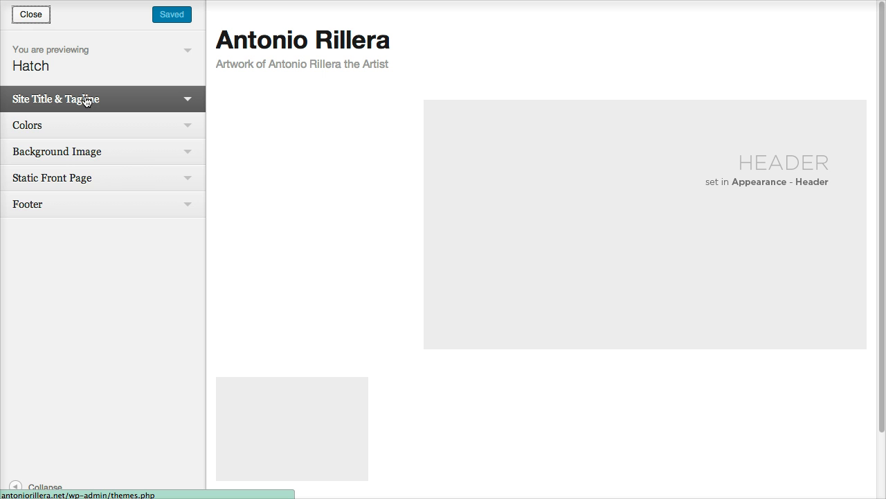
Step: Review the Site Title & Tagline fields in the Hatch customizer
left_click(89, 101)
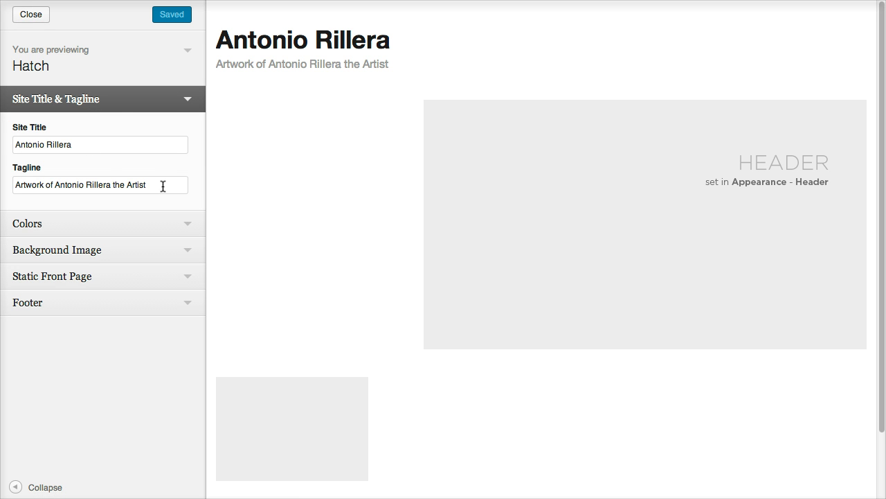
left_click_drag(161, 185, 6, 184)
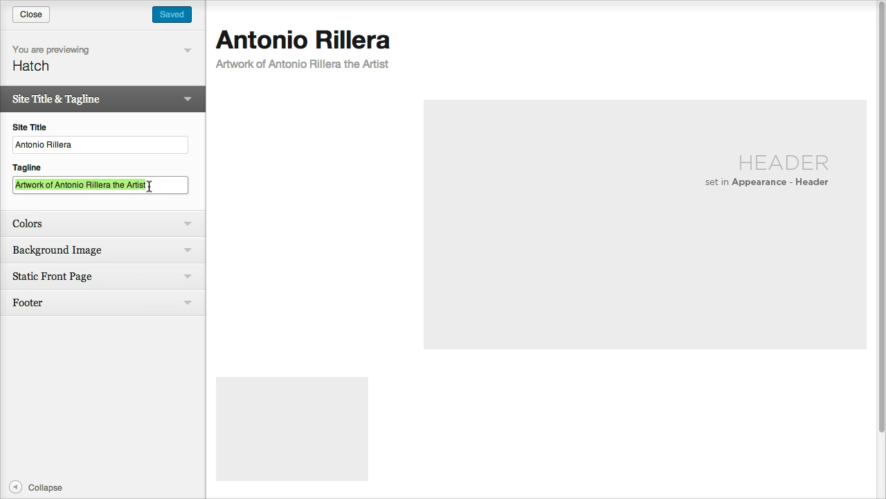
left_click(119, 145)
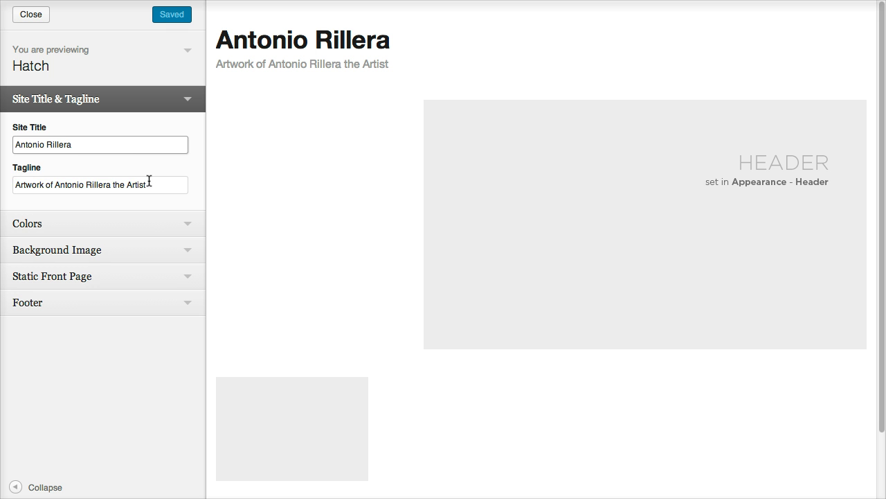
Step: Try a grey #969696 background colour, then clear it back to the default
left_click(152, 229)
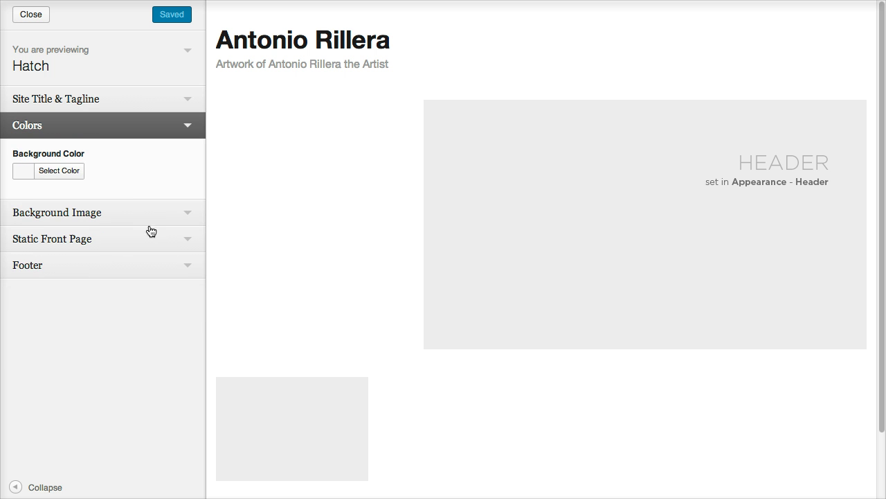
left_click(55, 177)
mouse_move(55, 229)
left_mouse_down()
mouse_move(26, 214)
mouse_move(16, 293)
mouse_move(35, 230)
mouse_move(6, 185)
left_mouse_up()
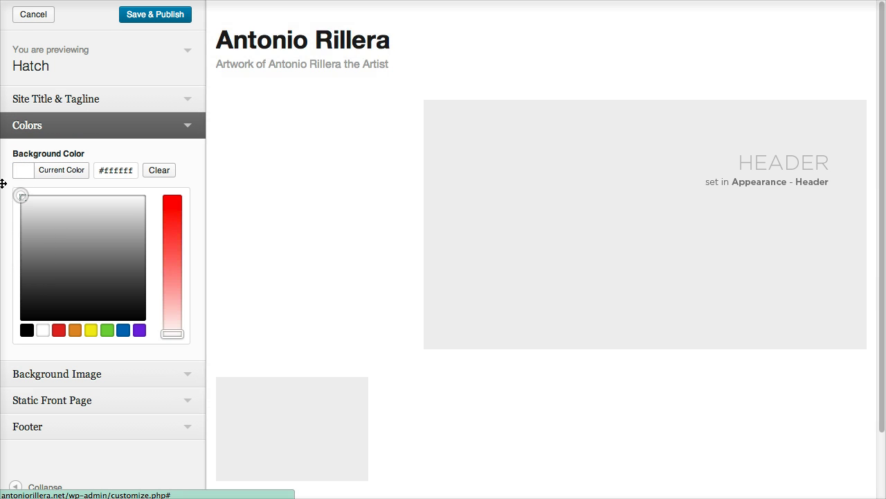
left_click(153, 165)
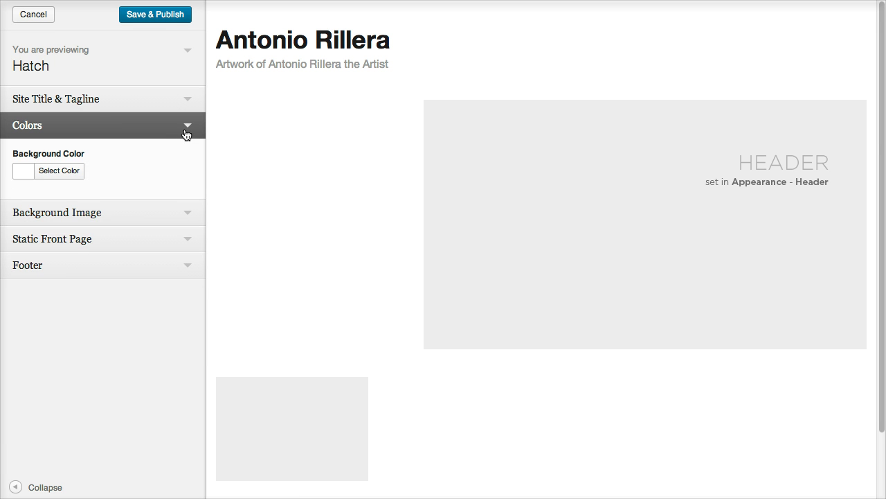
left_click(186, 132)
Step: Check the Background Image and Static Front Page sections, then show the Footer settings
left_click(186, 152)
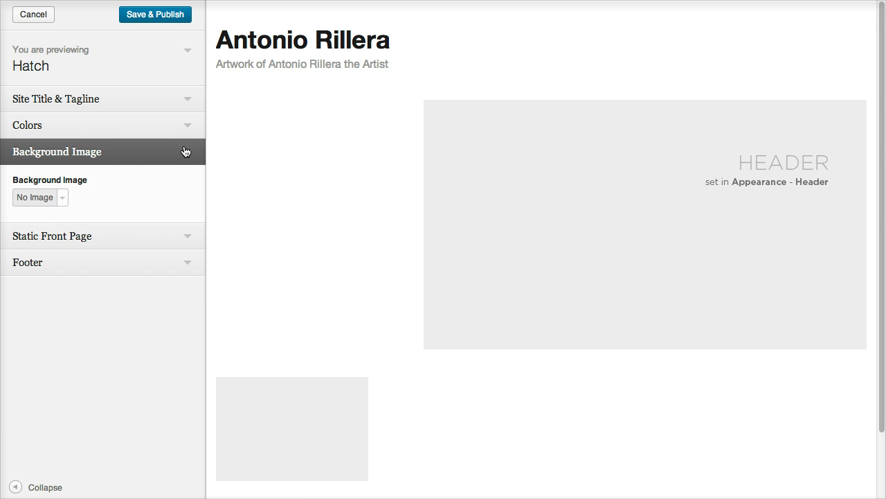
left_click(174, 158)
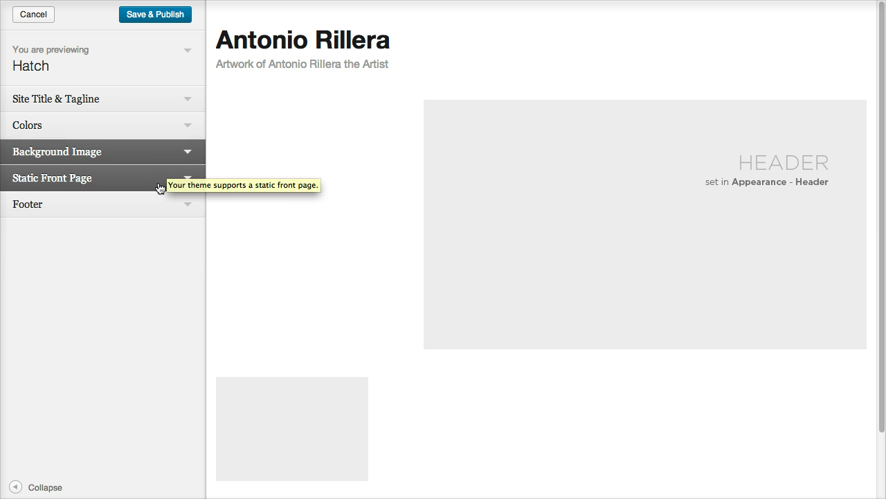
left_click(161, 187)
left_click(166, 188)
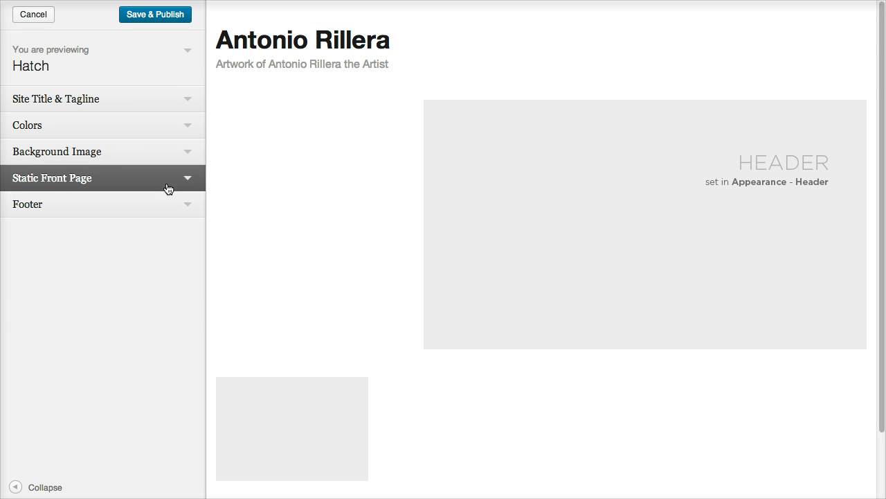
left_click(164, 209)
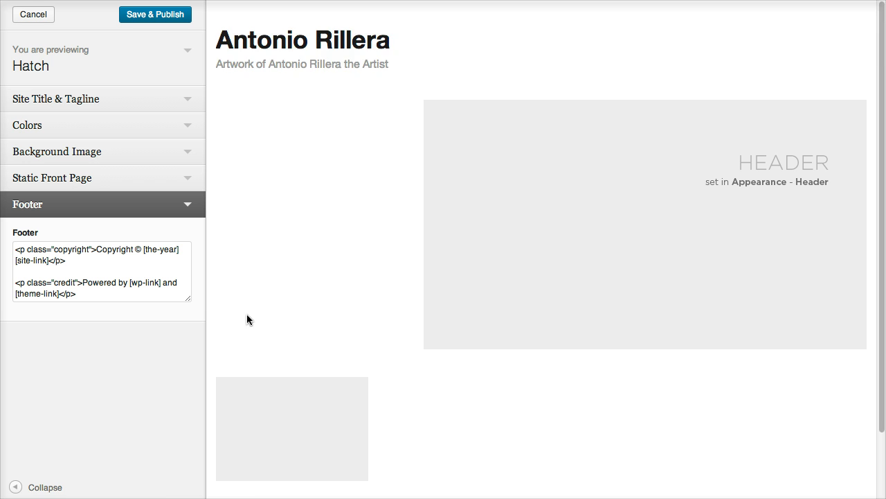
Step: Delete the 'Powered by WordPress and Hatch' credit line from the footer and publish
scroll(247, 319, "down", 2)
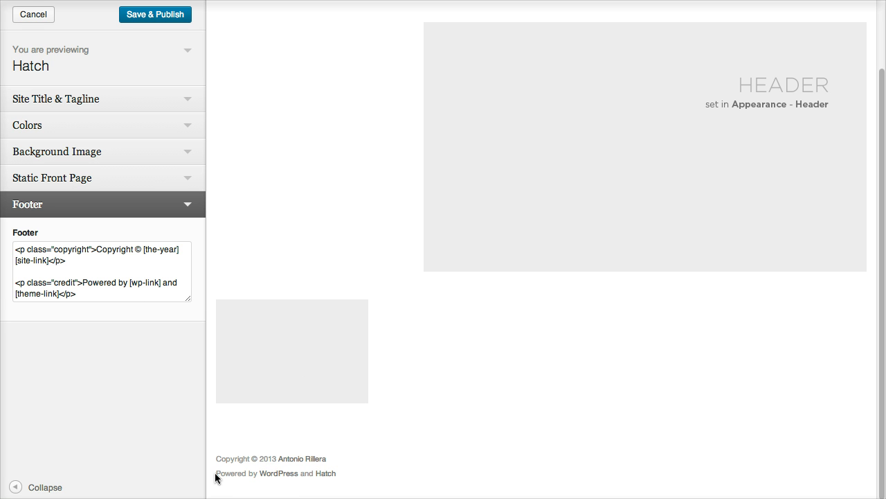
left_click_drag(216, 476, 354, 475)
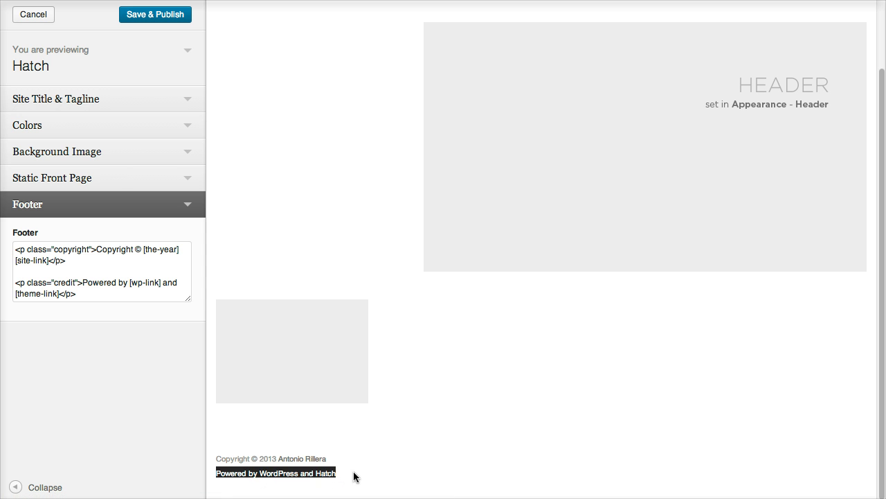
left_click(354, 476)
left_click_drag(77, 293, 12, 284)
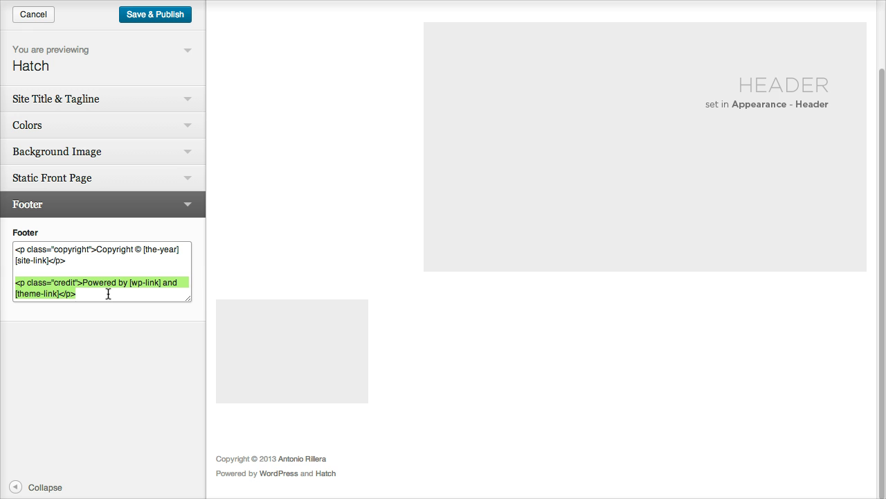
key("BackSpace")
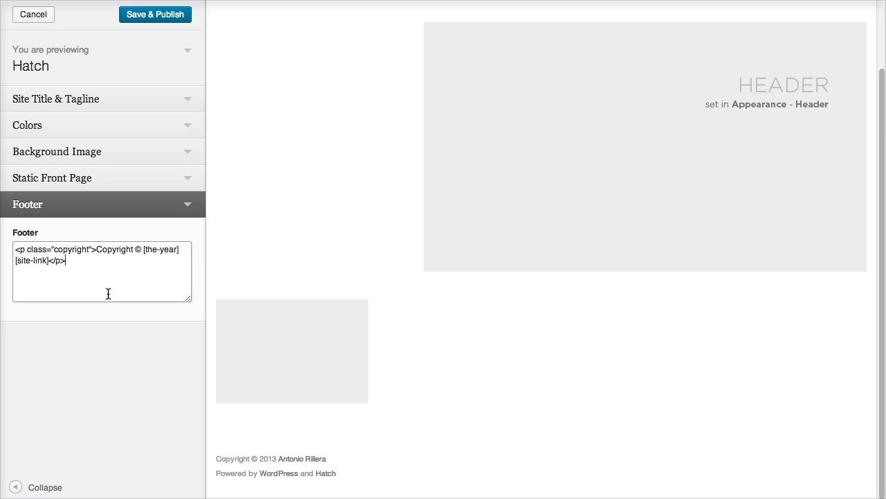
left_click(154, 20)
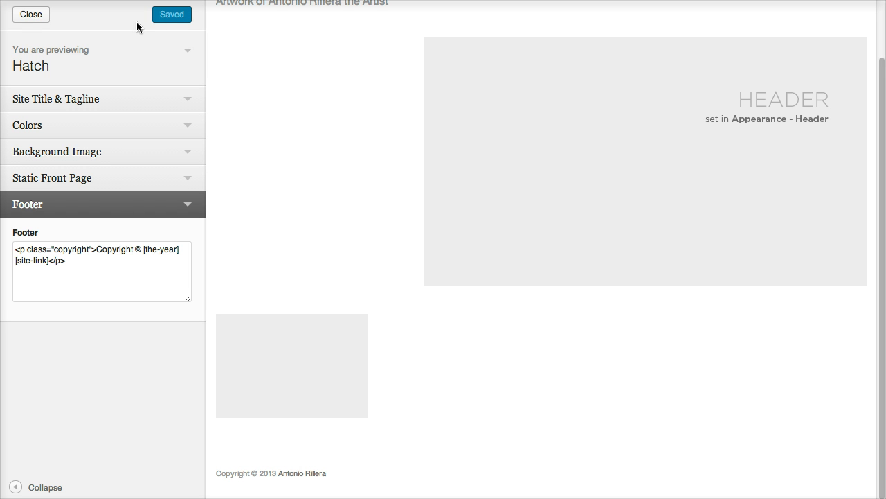
left_click(38, 18)
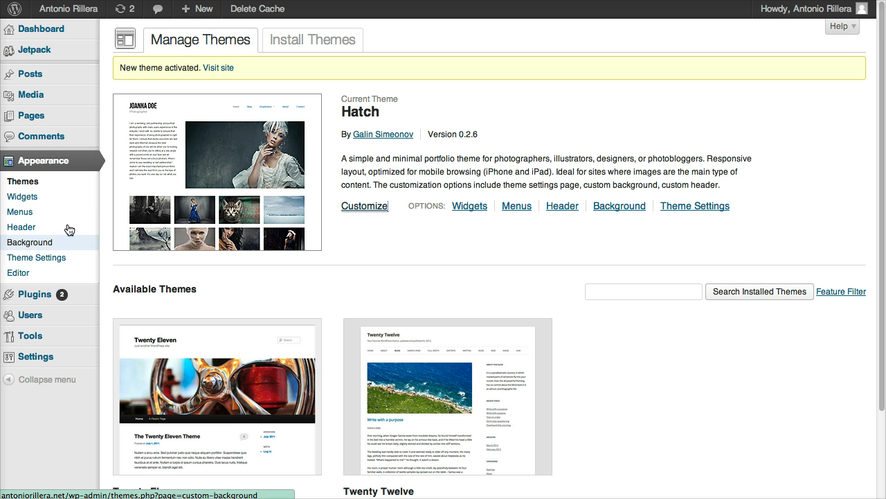
Step: Open the Custom Header settings and view the live site in a new tab
left_click(24, 229)
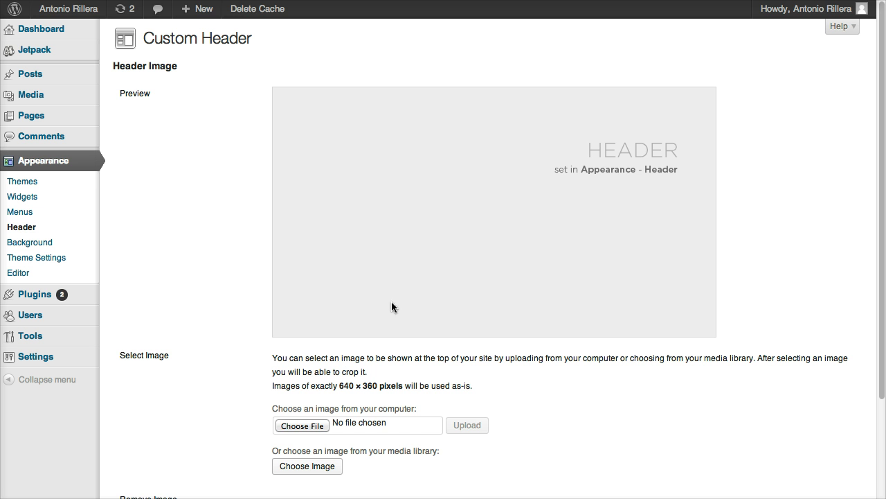
mouse_move(61, 14)
right_click(82, 31)
left_click(88, 36)
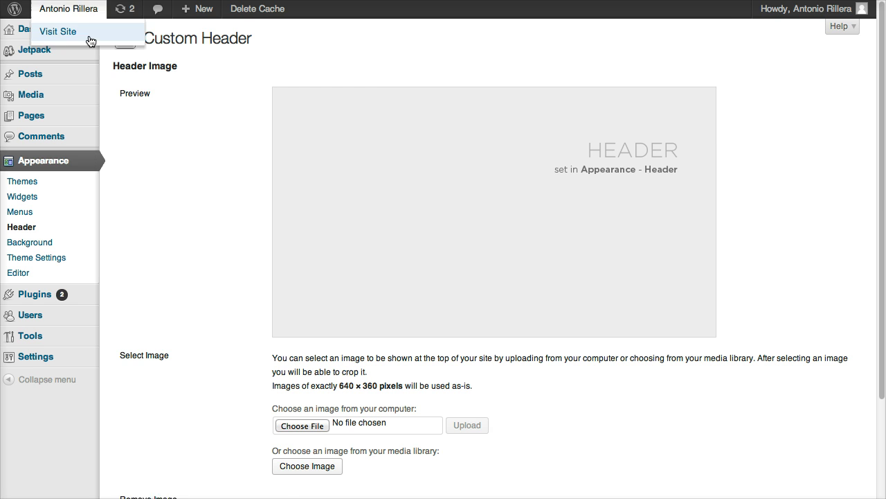
key("ctrl+Tab")
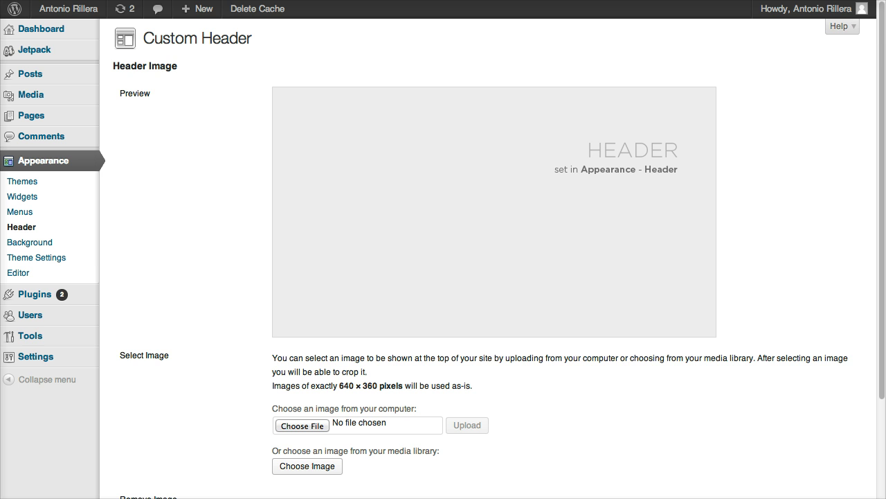
scroll(325, 216, "down", 2)
scroll(317, 376, "down", 1)
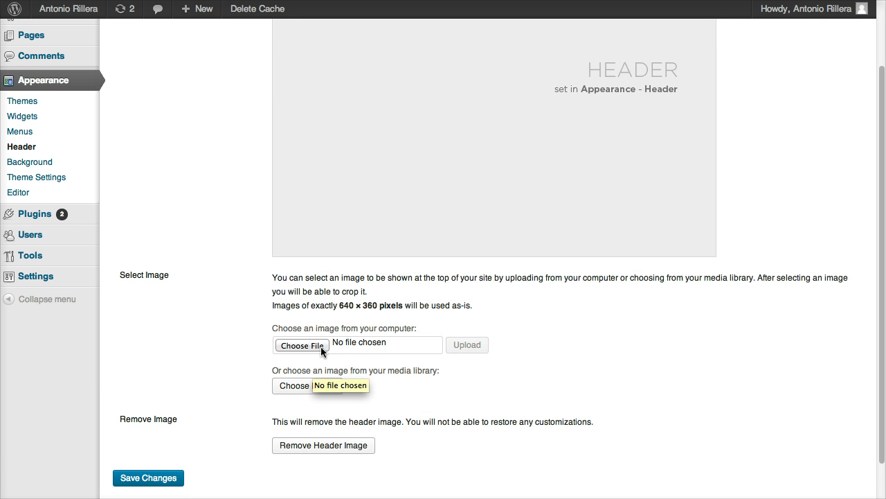
Step: Upload neon_cafe_w1.jpeg, crop it to the photo's lower part, and publish it as header
left_click(303, 345)
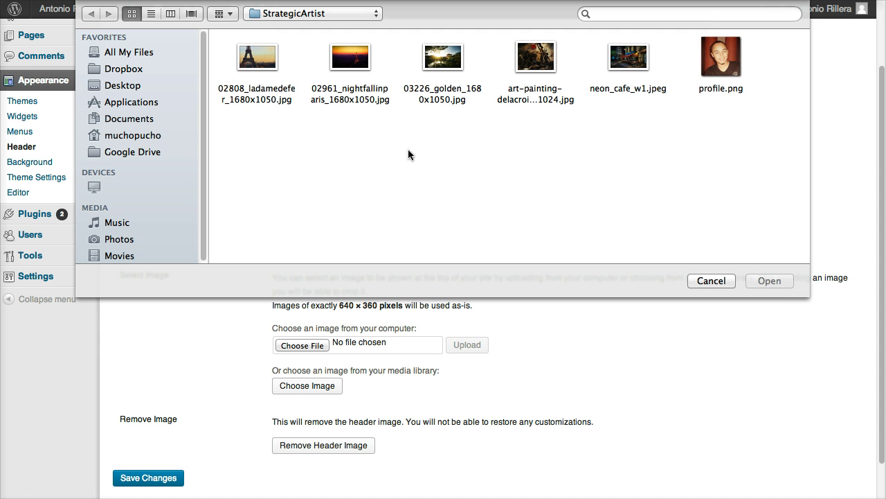
double_click(627, 59)
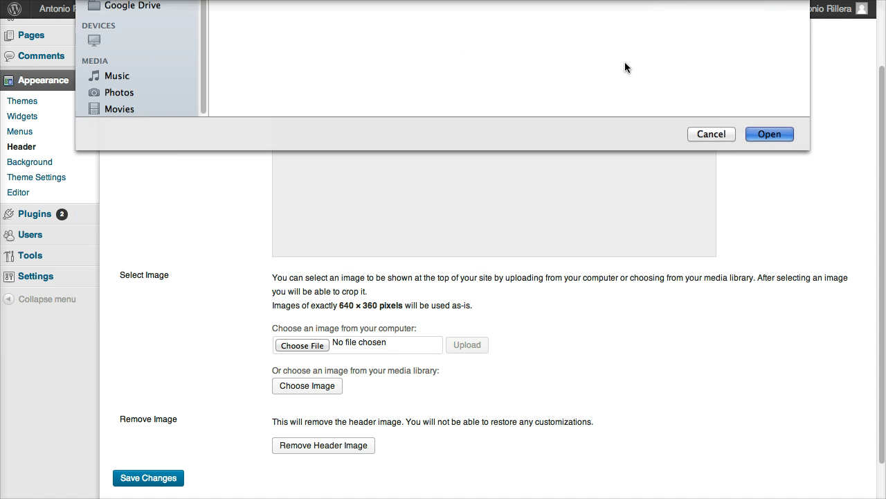
left_click(466, 349)
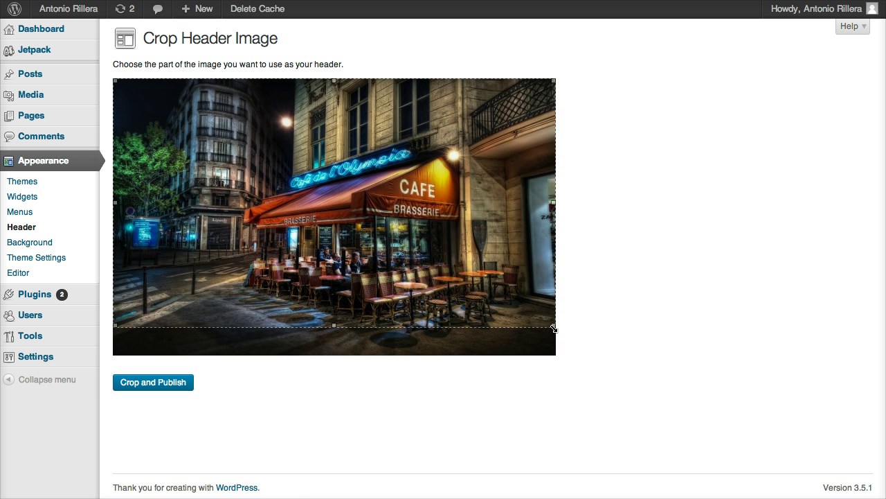
left_click_drag(552, 328, 519, 343)
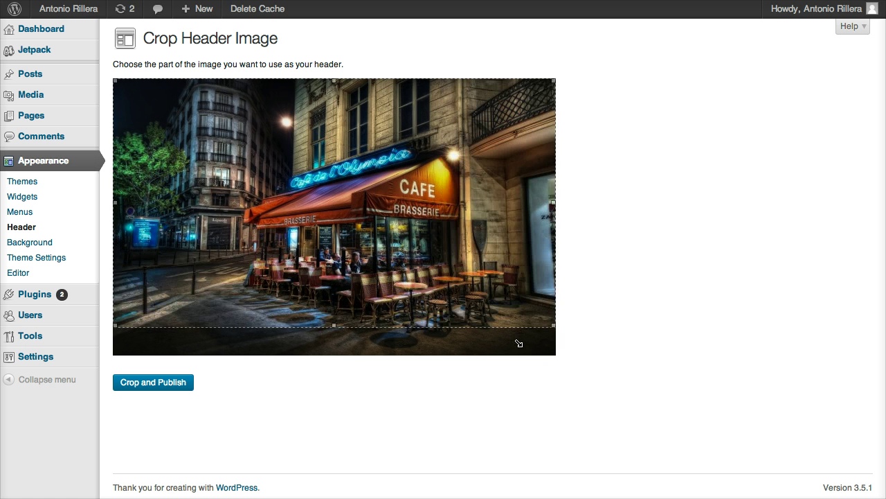
left_click_drag(476, 285, 473, 309)
left_click(165, 385)
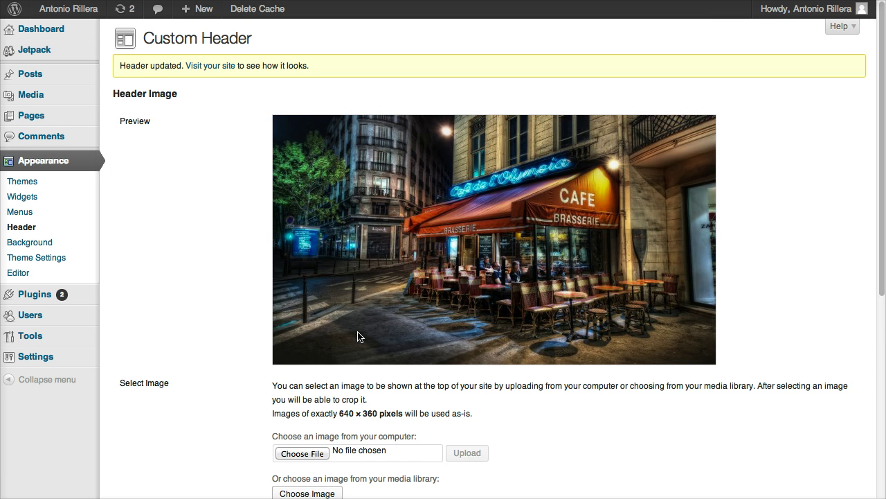
Step: Save the Custom Header settings with the cropped café photo selected
scroll(242, 319, "down", 2)
scroll(247, 323, "down", 5)
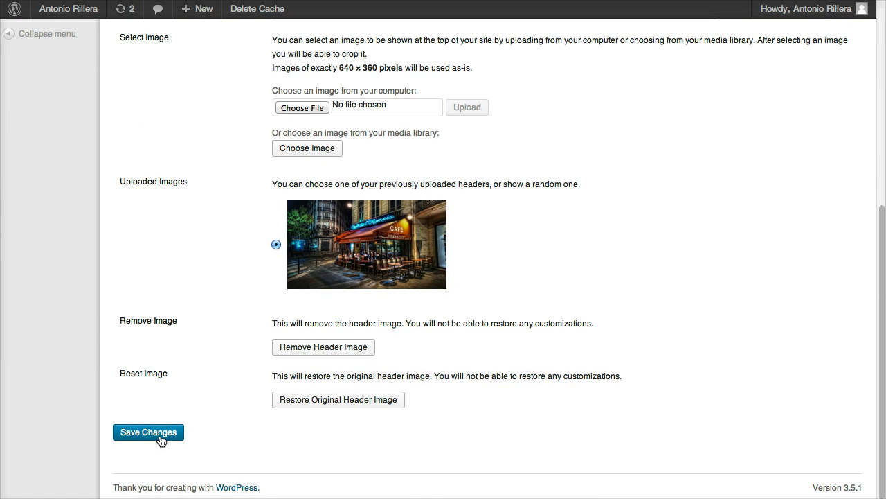
left_click(169, 434)
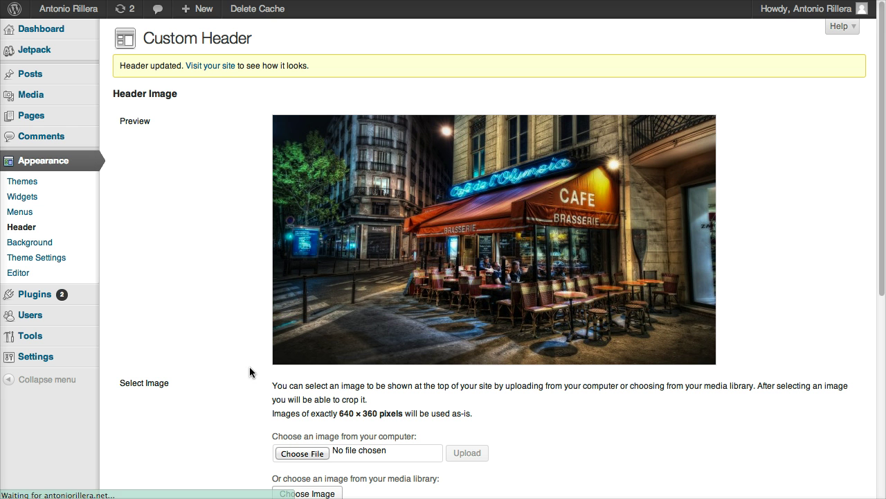
Step: View the live site to check the café header and copyright-only footer
left_click(208, 67)
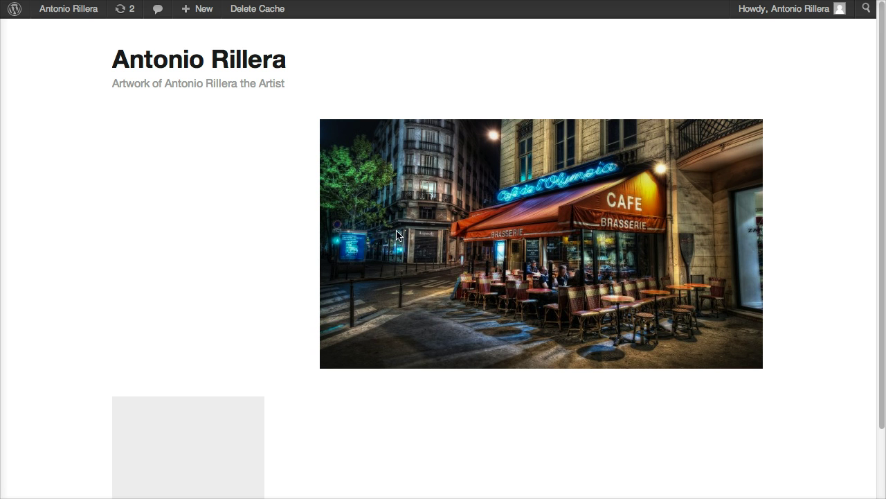
scroll(596, 288, "down", 2)
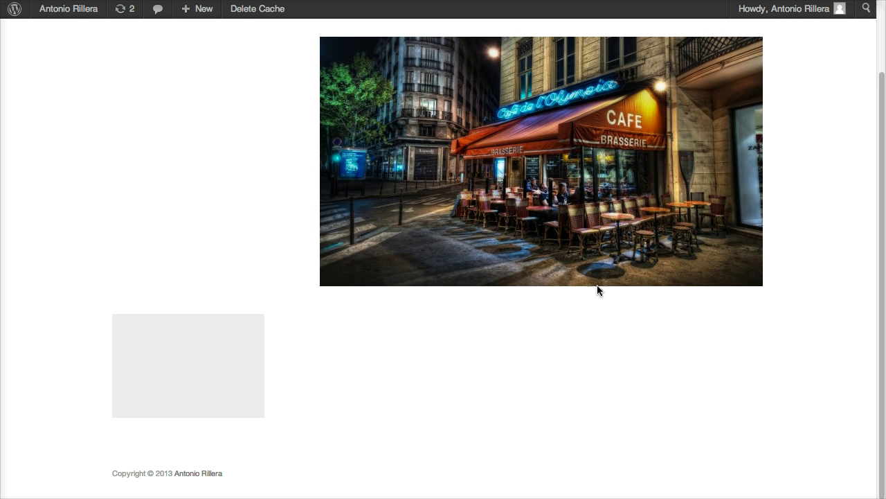
scroll(596, 285, "up", 2)
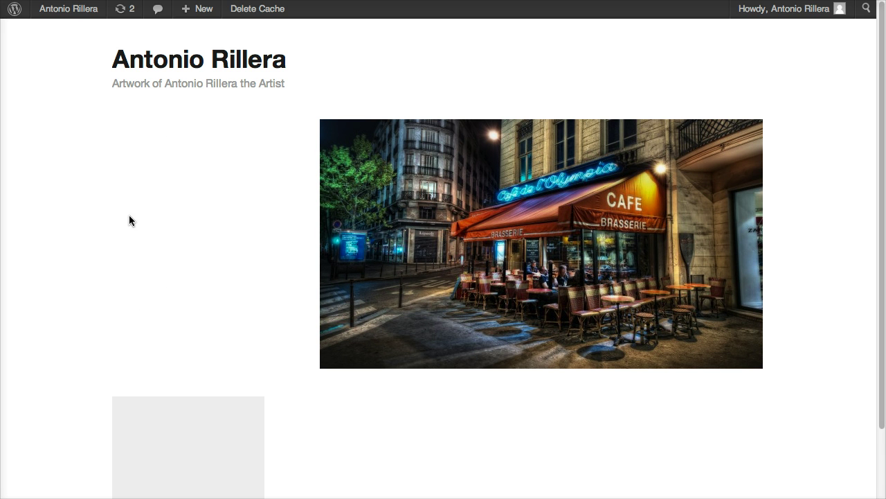
mouse_move(60, 18)
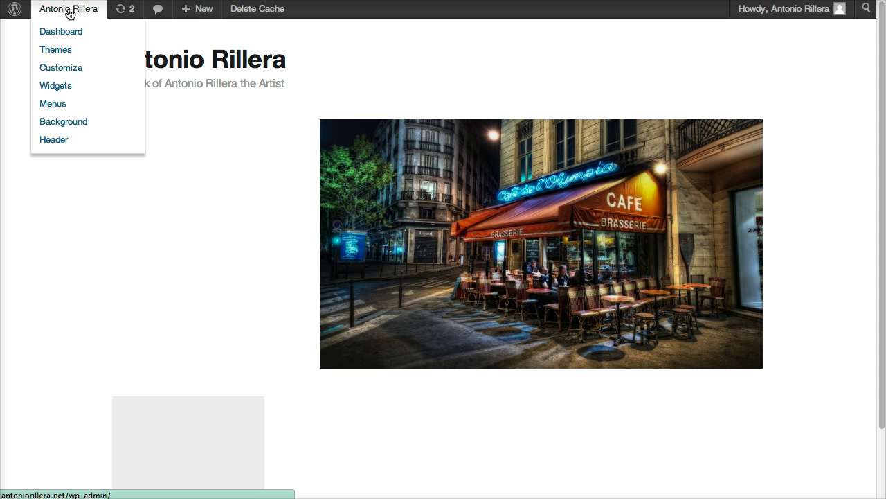
Step: Set the profile's Biographical Info to 'This is my short bio. The shortest art bio in the world.' and update the profile
left_click(54, 29)
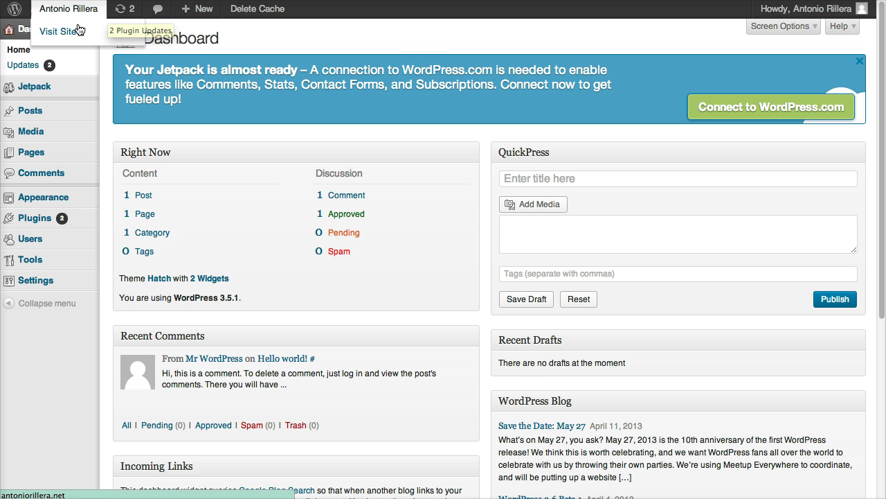
mouse_move(75, 256)
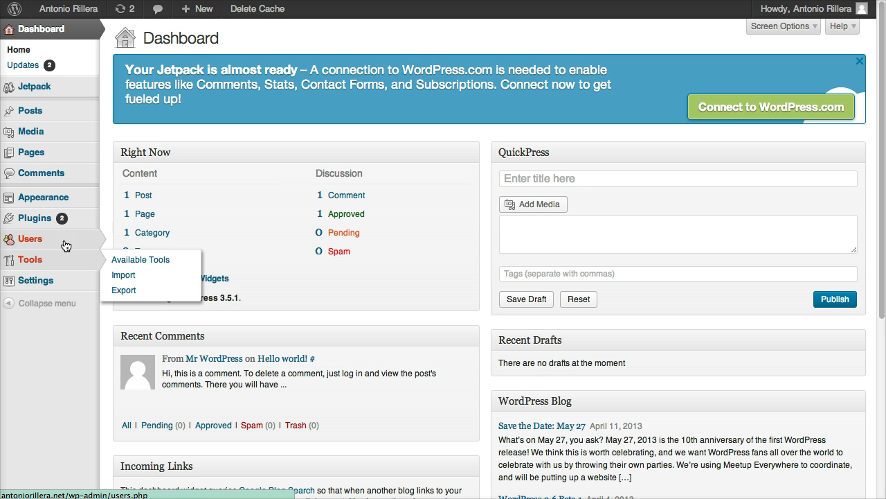
mouse_move(44, 240)
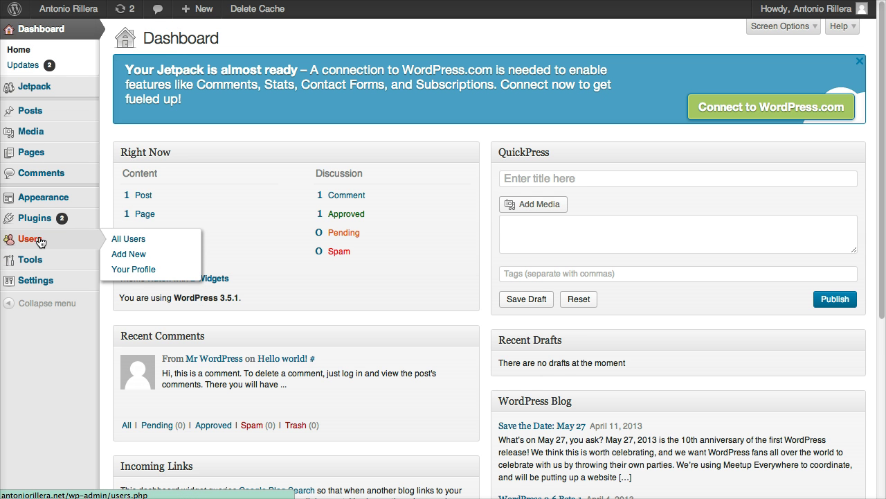
left_click(134, 269)
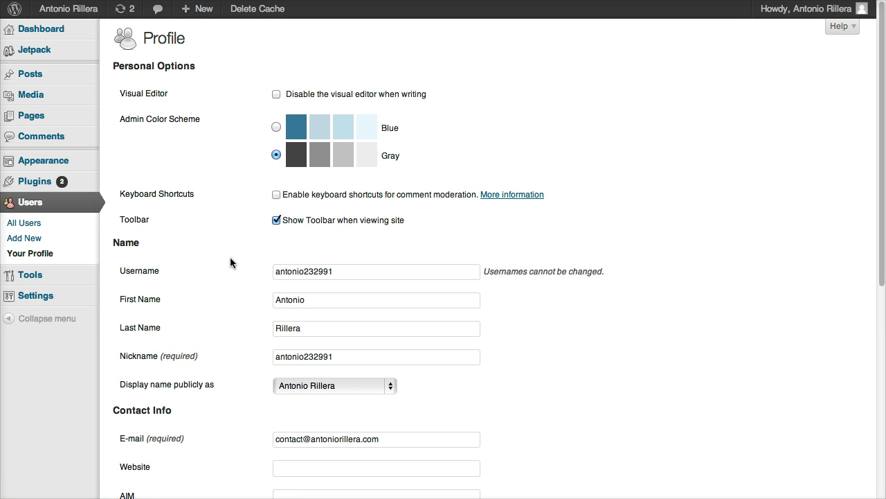
scroll(247, 259, "down", 10)
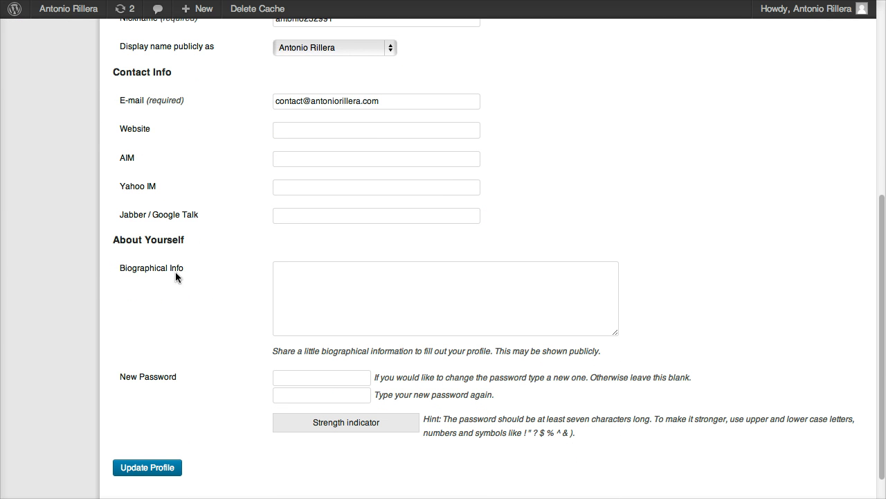
left_click(293, 280)
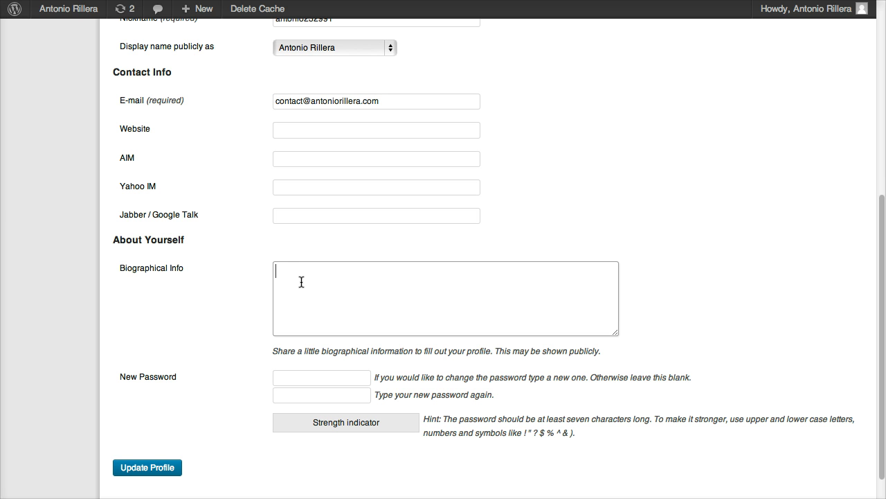
type("This is my short bio. The shortest art bio in the world.")
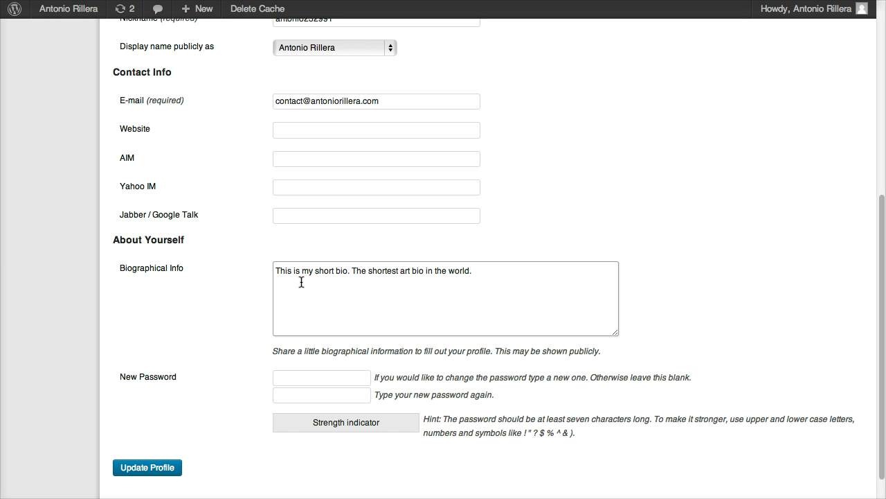
left_click(156, 469)
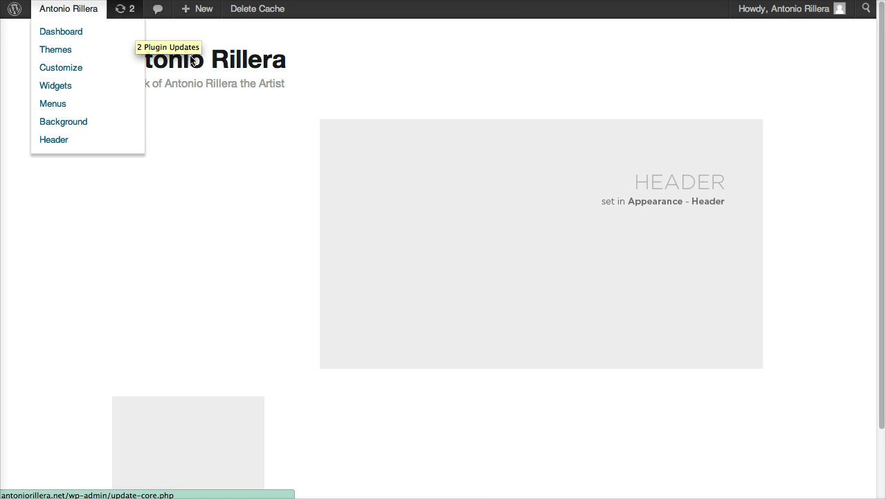
left_click(124, 9)
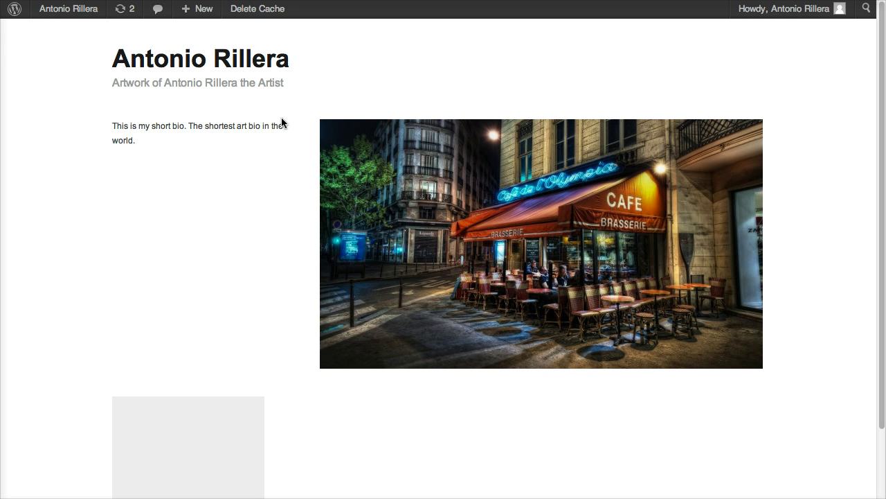
left_click_drag(112, 126, 133, 140)
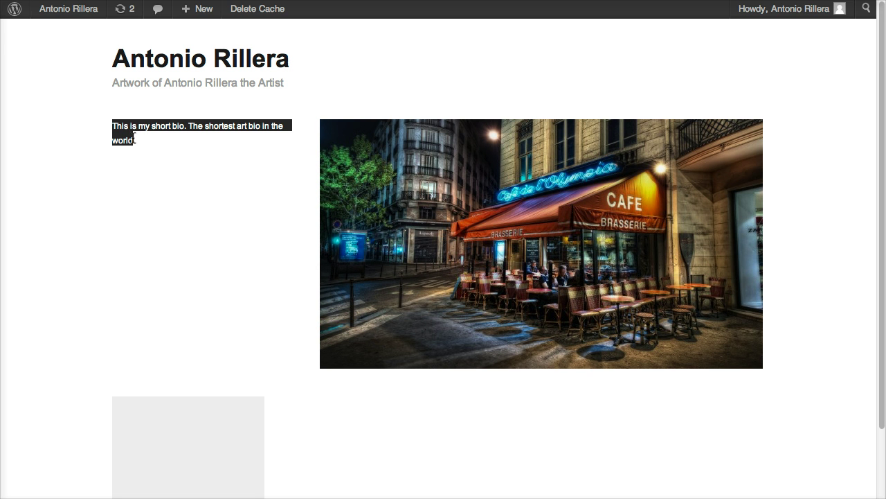
left_click(159, 136)
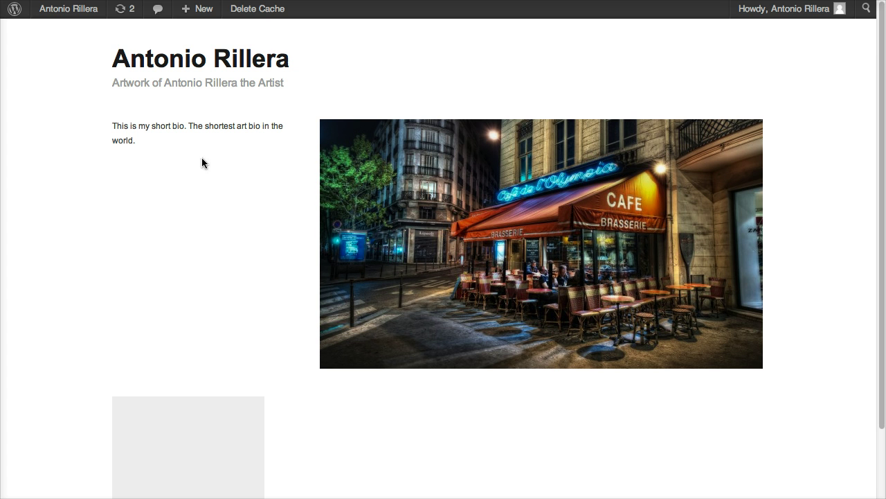
scroll(270, 210, "down", 3)
scroll(274, 207, "up", 3)
scroll(282, 201, "down", 3)
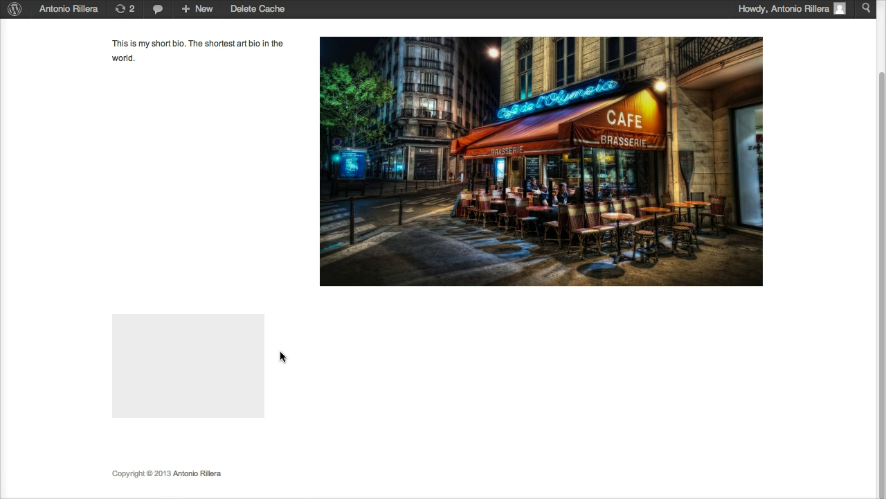
scroll(284, 360, "up", 3)
scroll(285, 356, "down", 3)
Step: Move the default 'Hello world!' post to the Trash from All Posts
left_click(76, 15)
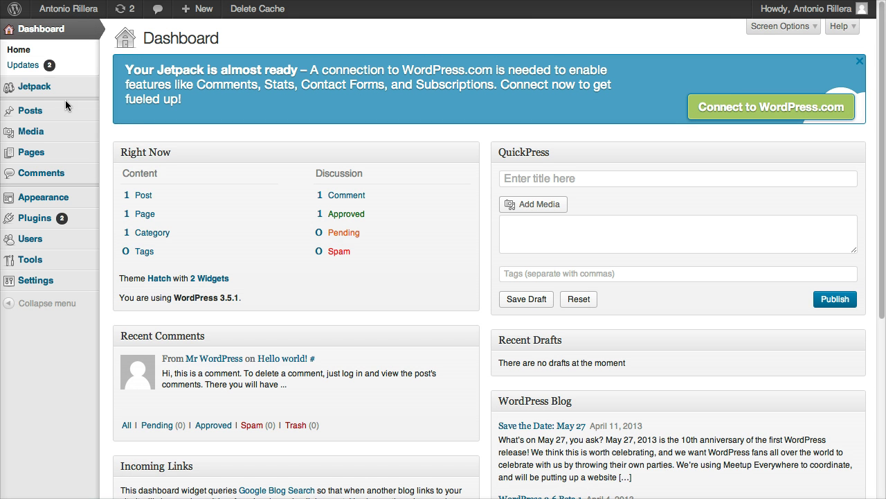
mouse_move(64, 113)
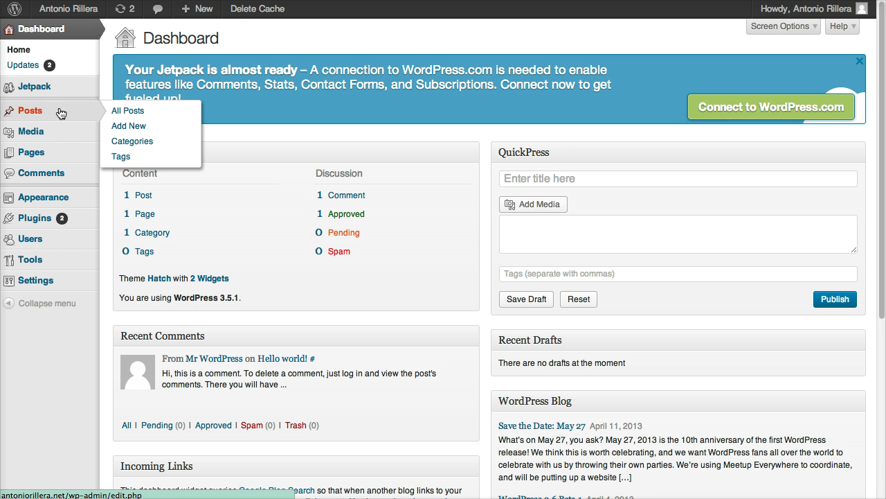
left_click(119, 114)
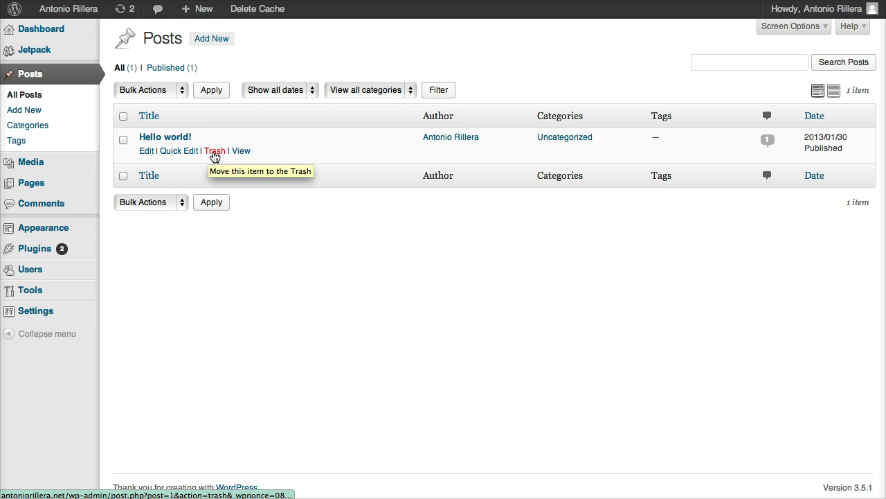
left_click(215, 151)
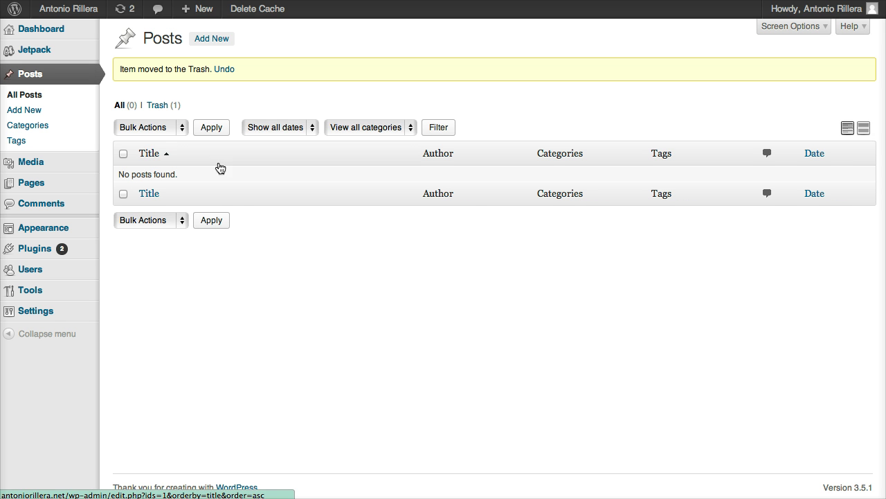
Step: Create a new post titled 'Artwork 1' with the body text 'Description Oil on Canvas'
left_click(209, 43)
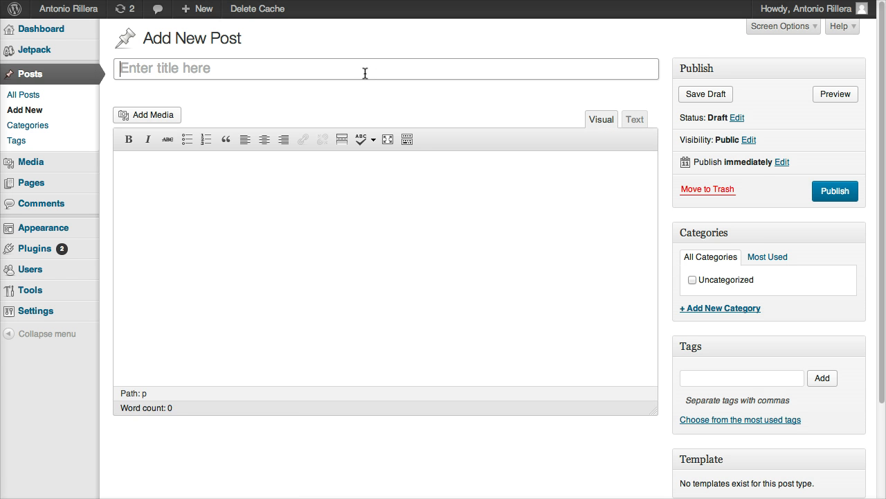
type("Artwork 1")
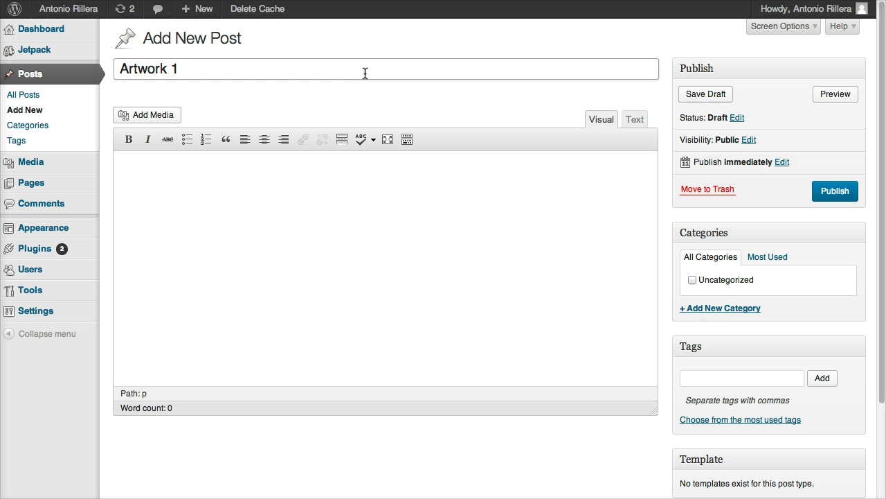
left_click(376, 192)
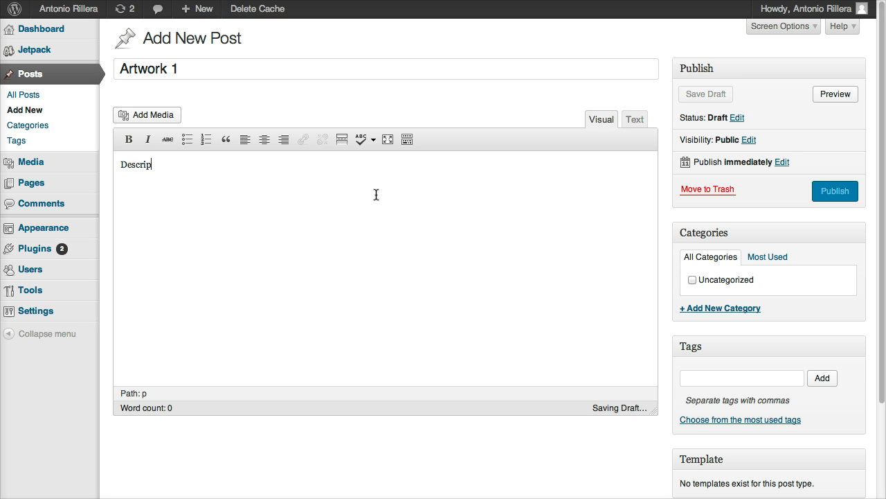
type("Description Oil on Cav")
key("BackSpace")
type("nvas")
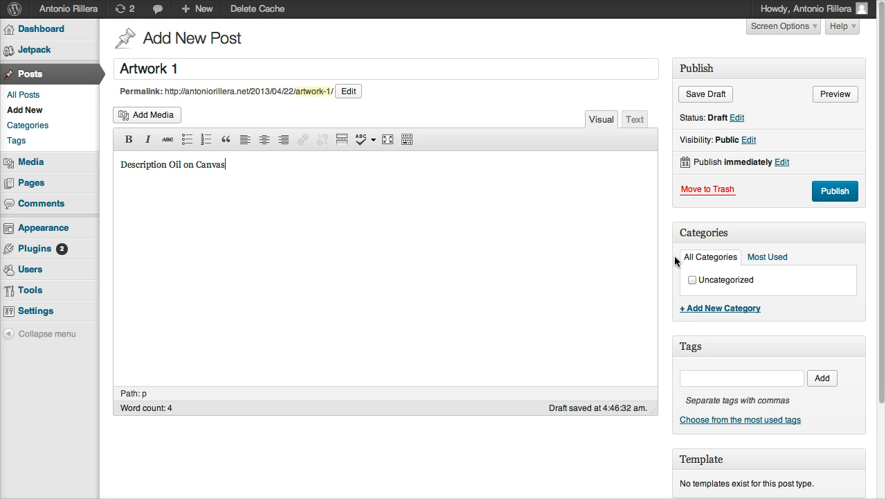
scroll(674, 259, "down", 2)
scroll(674, 256, "down", 3)
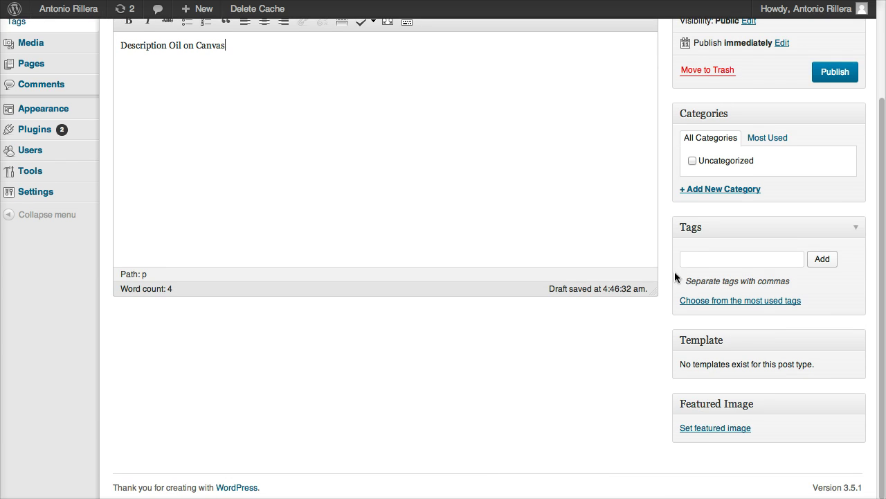
Step: Upload the Eiffel Tower photo 02808_ladamedefer_1680x1050.jpg and make it the featured image
left_click(704, 430)
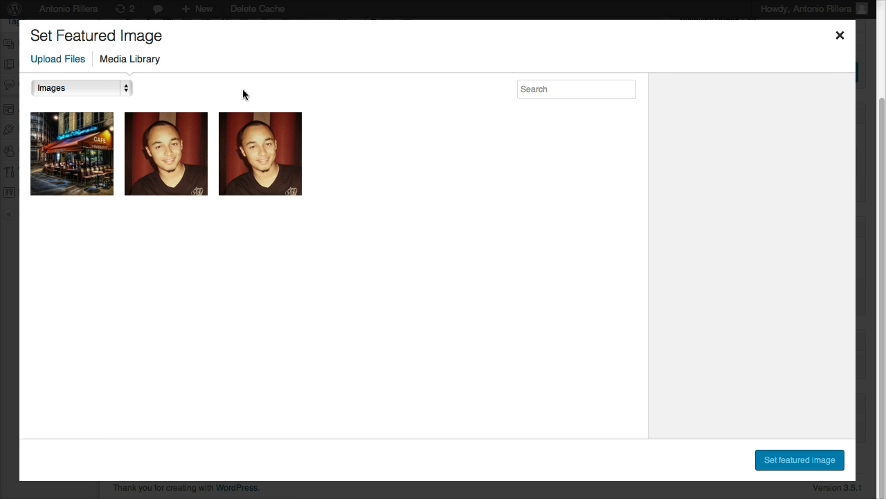
left_click(62, 65)
left_click(436, 275)
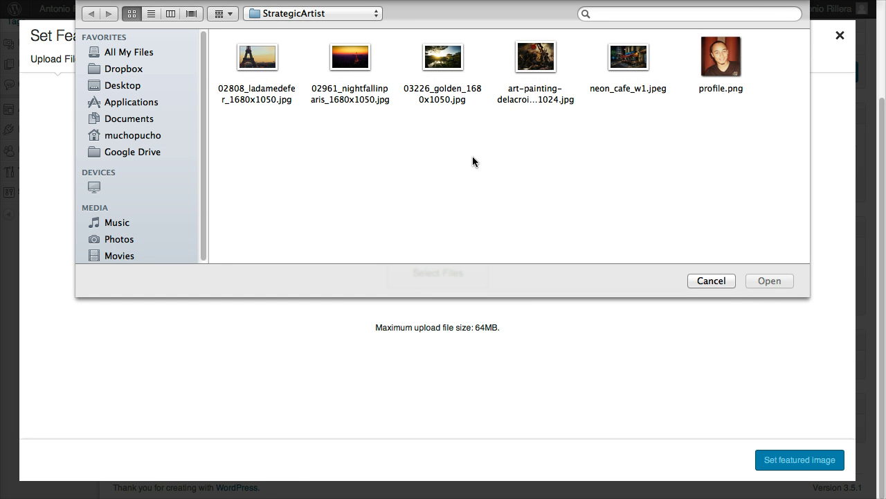
double_click(267, 69)
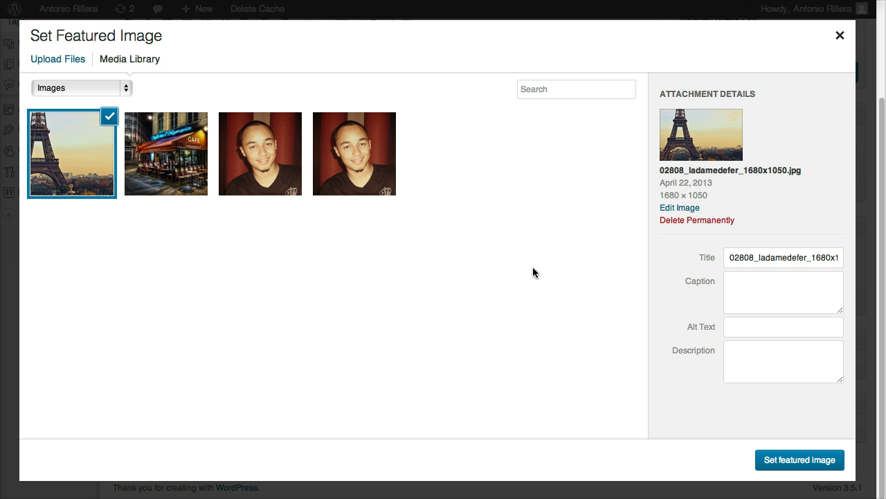
left_click(791, 460)
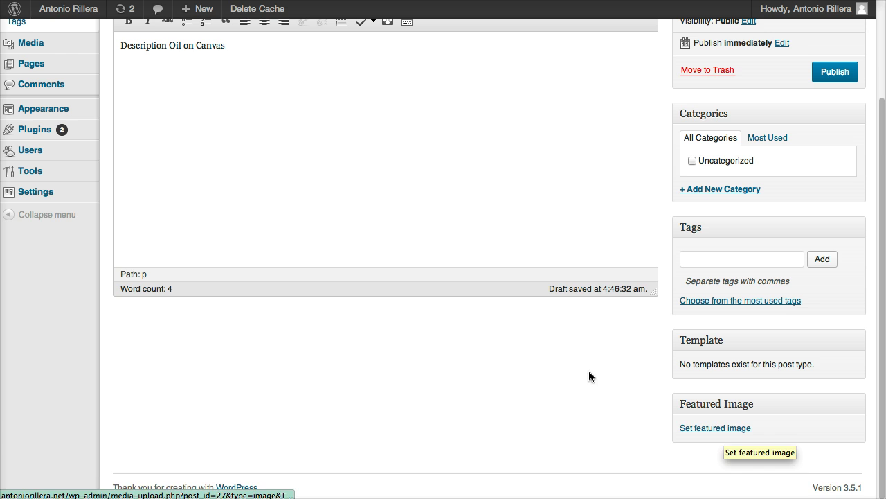
scroll(625, 386, "up", 1)
Step: Create a new 'Oil Paintings' category for the post
scroll(800, 355, "down", 3)
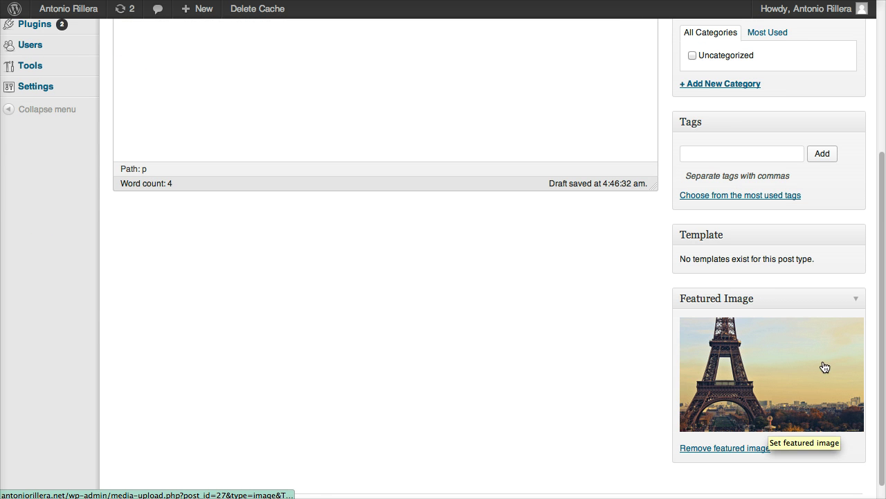
scroll(678, 363, "up", 5)
scroll(678, 363, "up", 2)
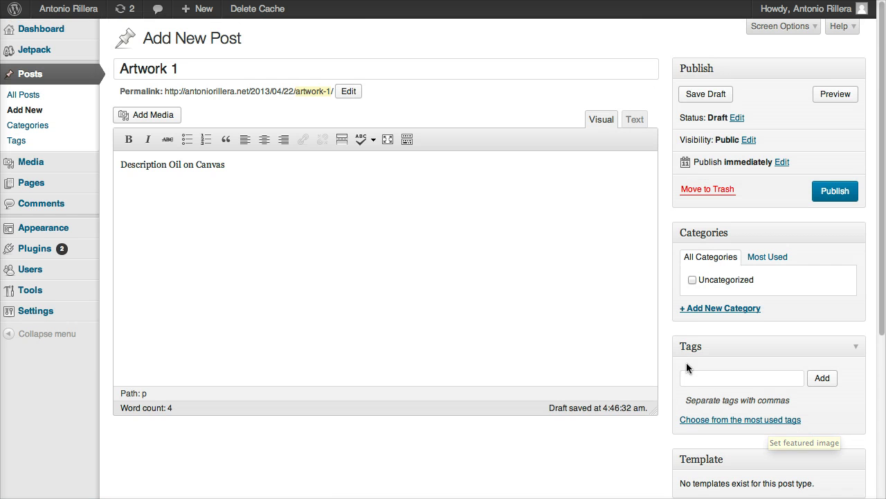
left_click(735, 312)
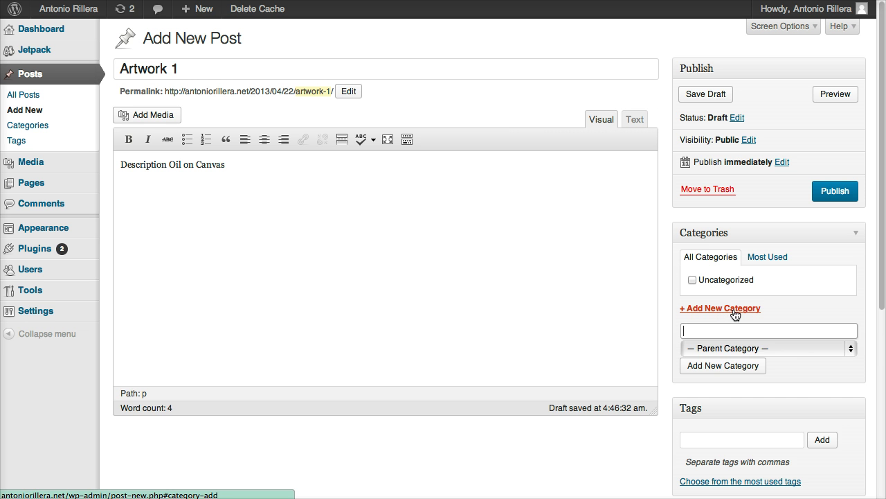
type("Oil")
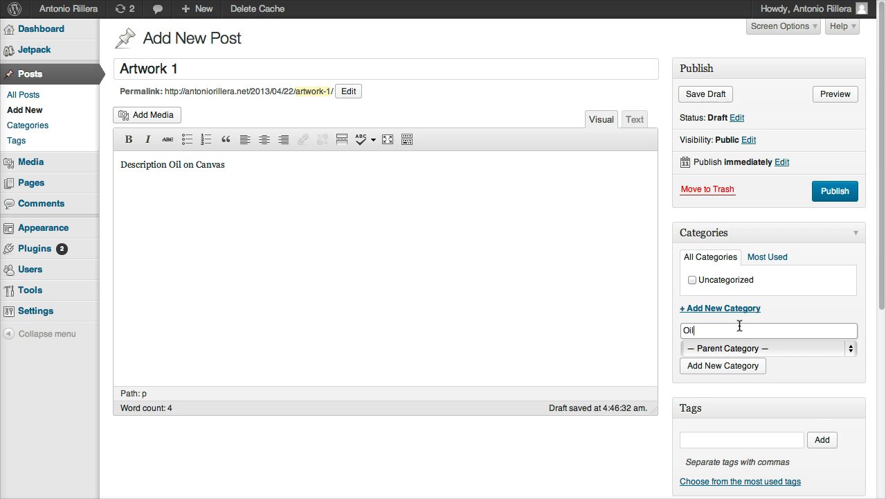
type("Paintings")
left_click(745, 367)
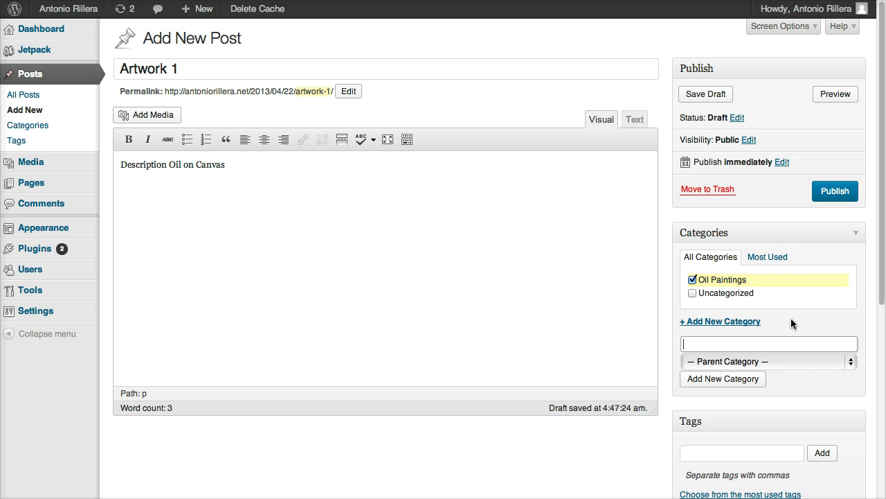
Step: Publish the Artwork 1 post
scroll(796, 284, "down", 2)
scroll(798, 281, "up", 2)
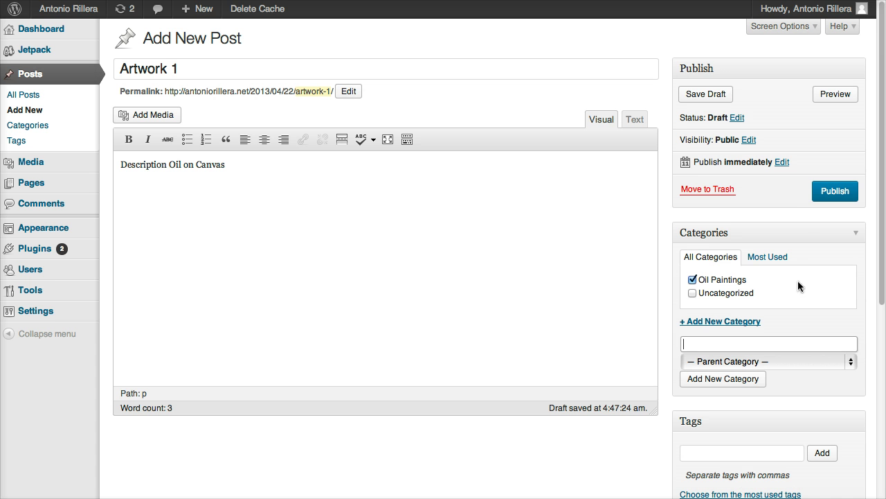
left_click(834, 193)
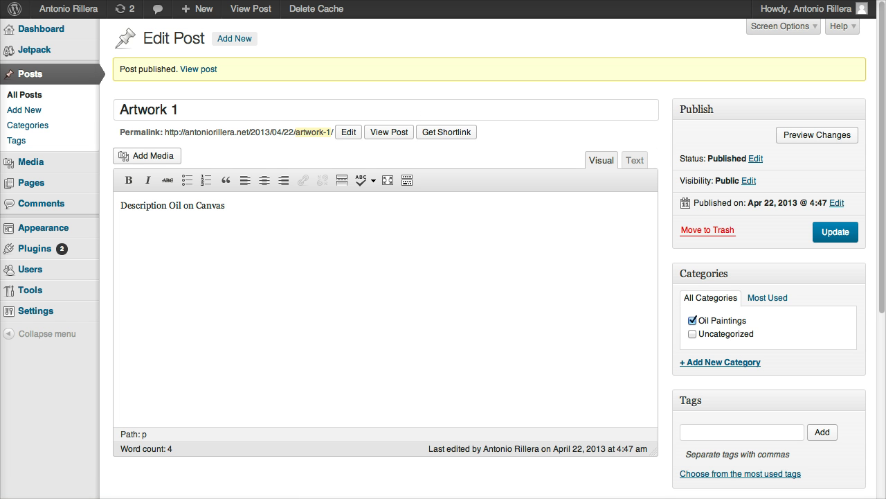
Step: Visit the live site and open Artwork 1 from its Eiffel Tower thumbnail
mouse_move(69, 10)
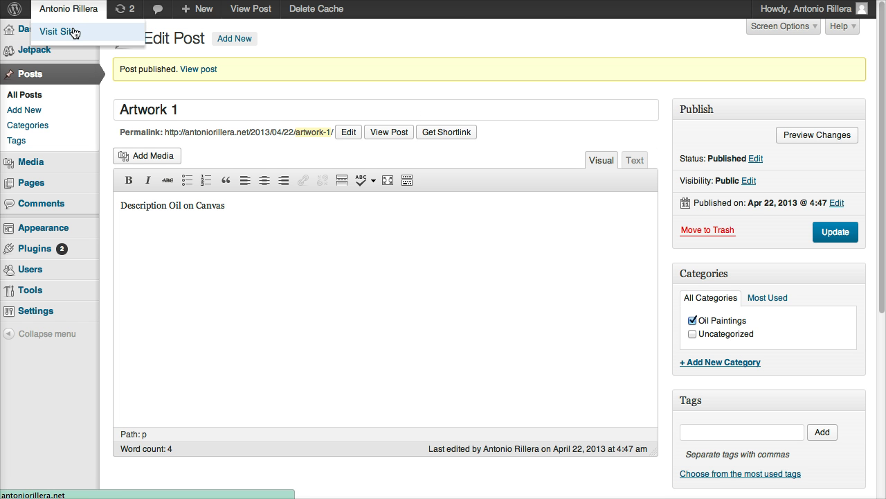
left_click(74, 32)
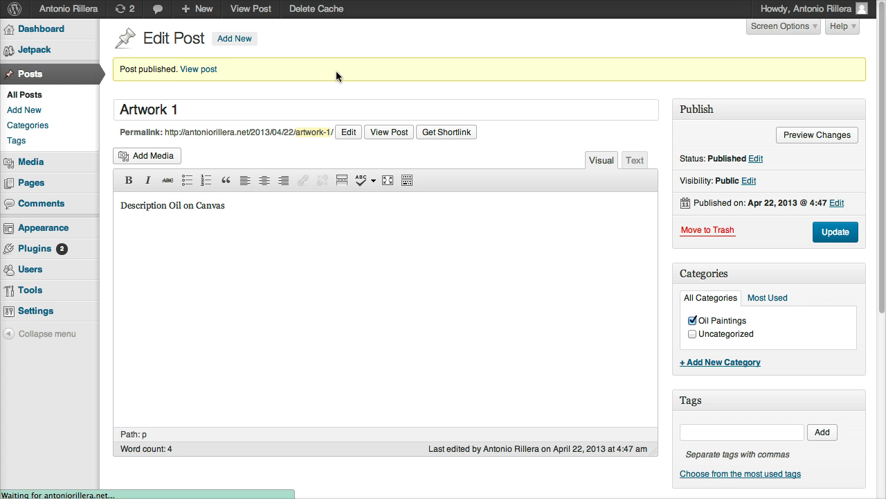
scroll(300, 111, "down", 3)
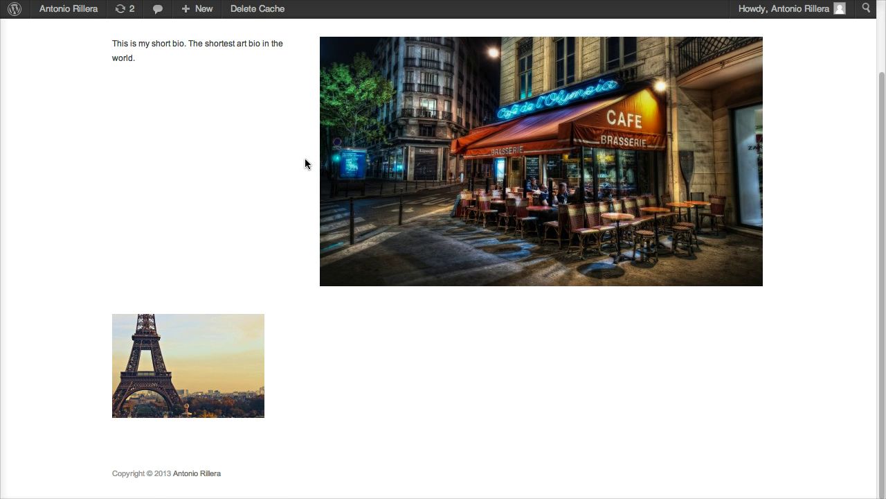
left_click(213, 367)
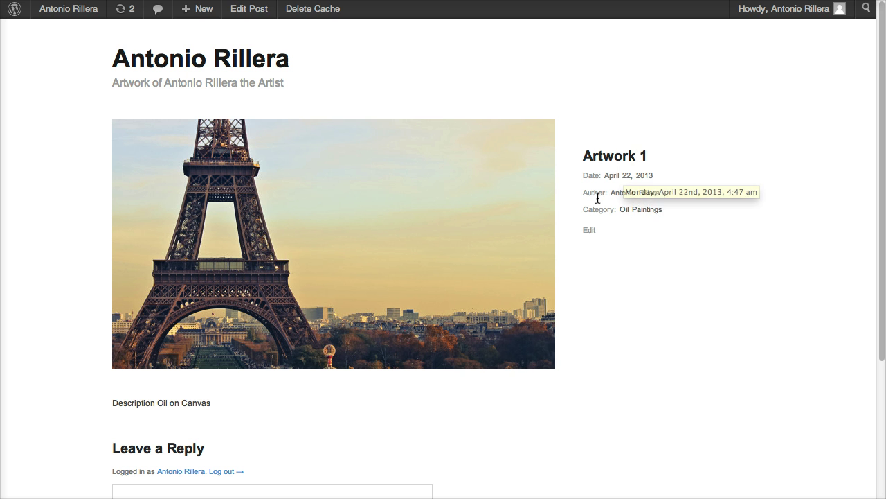
scroll(645, 226, "down", 3)
scroll(646, 226, "up", 3)
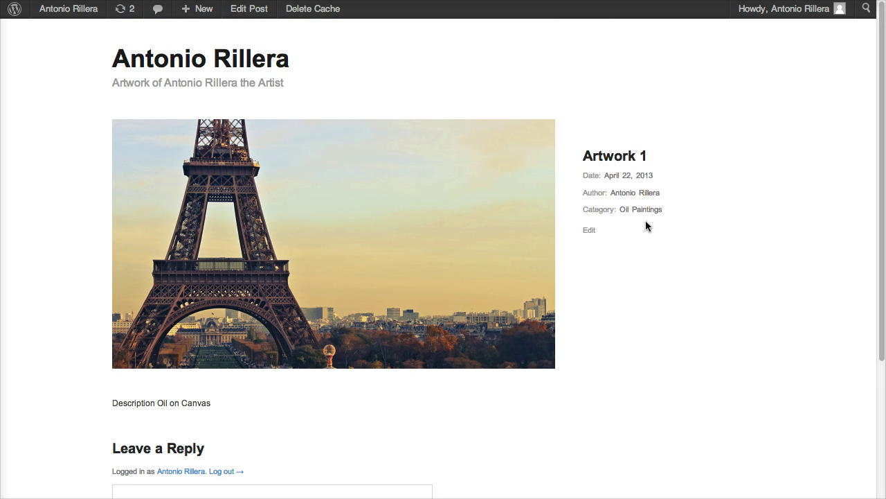
Step: Return to the dashboard and start a new post titled 'Artwork 2'
mouse_move(99, 17)
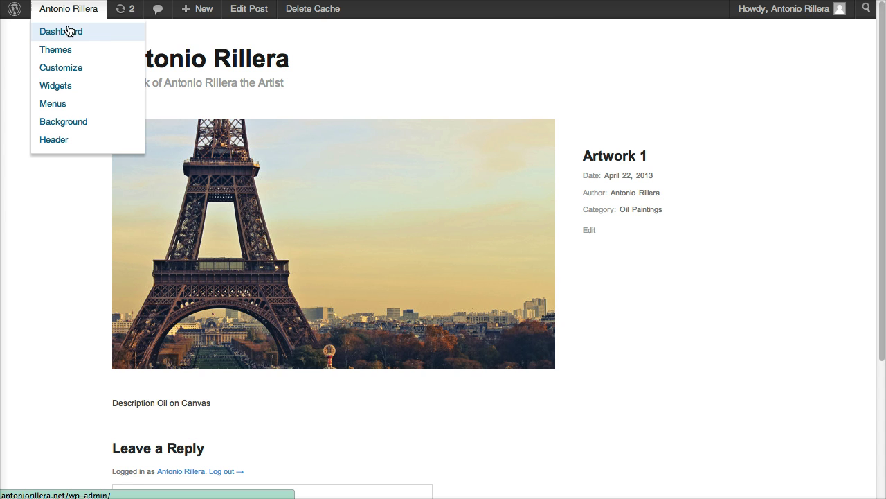
left_click(119, 36)
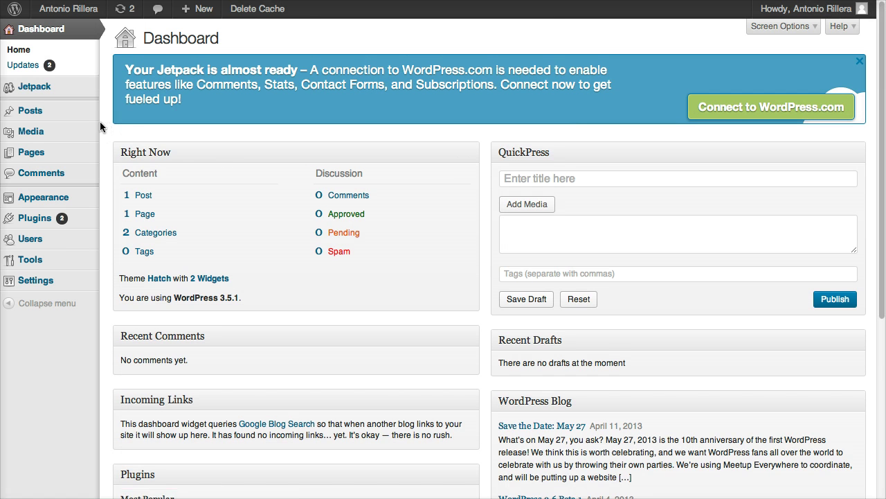
mouse_move(51, 120)
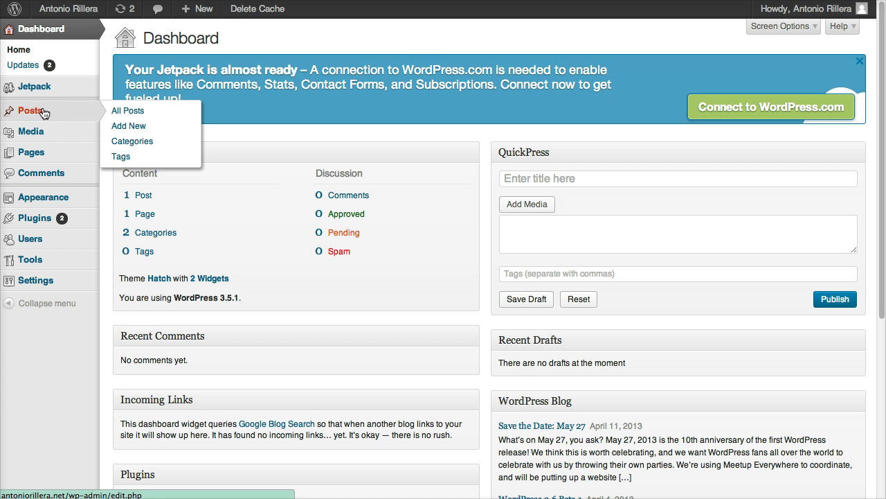
left_click(129, 131)
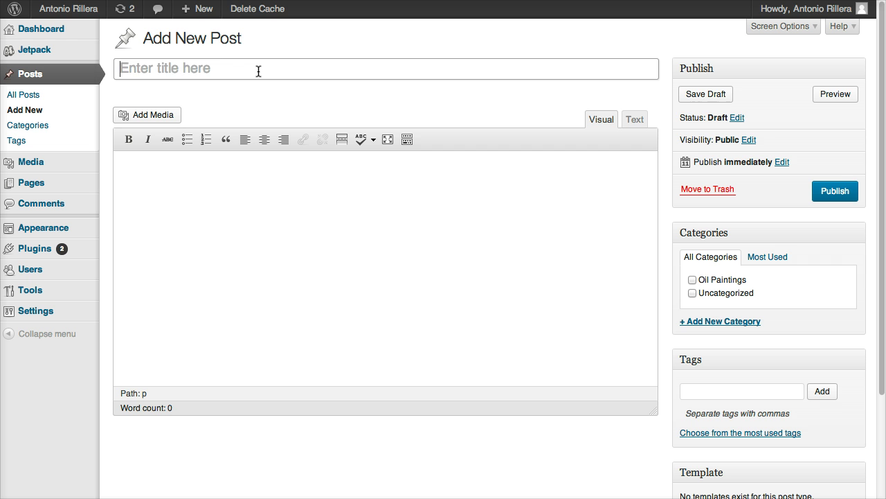
type("Artwork 2")
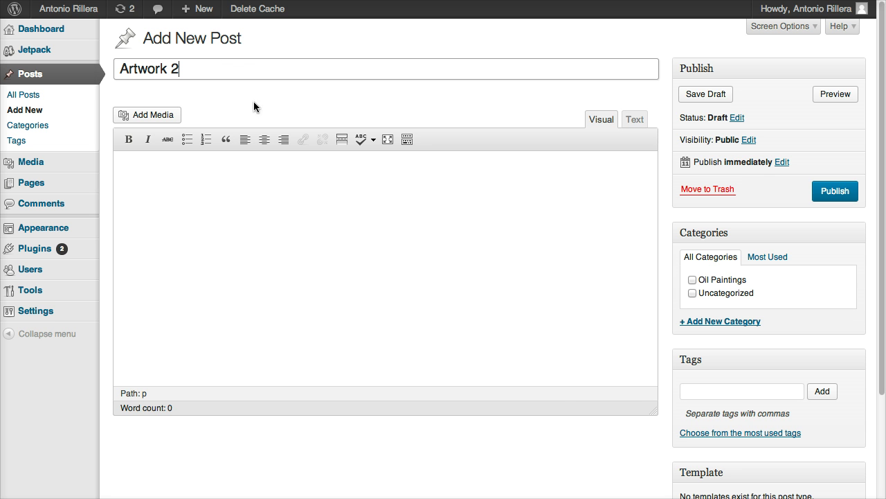
Step: Add the body text 'Description' and tick the Oil Paintings category
left_click(277, 199)
type("Description")
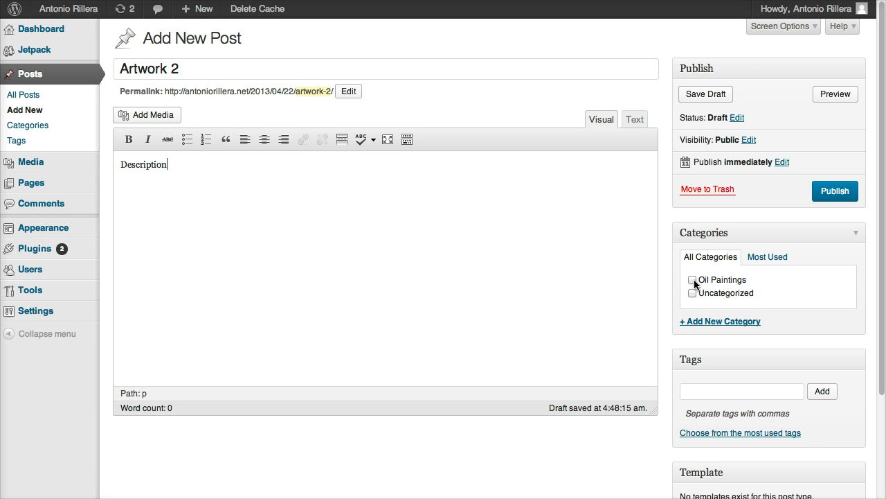
left_click(692, 280)
scroll(678, 305, "down", 4)
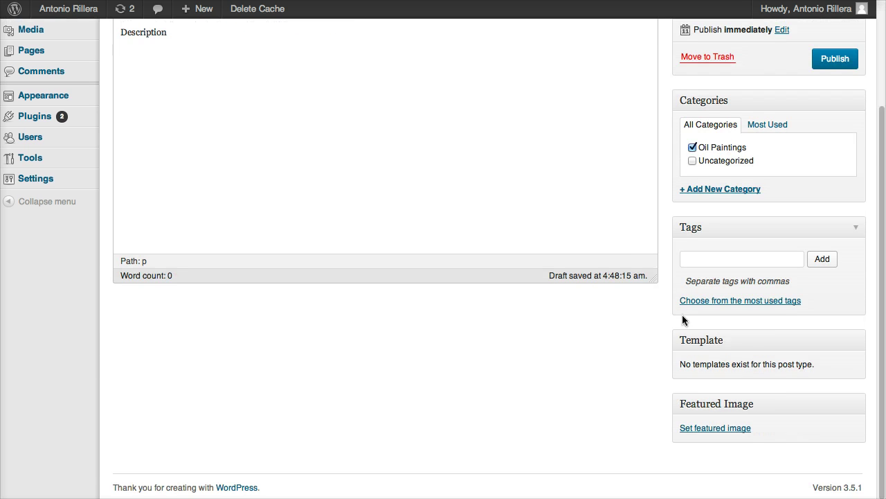
Step: Set the uploaded 02961_nightfallinparis_1680x1050.jpg as featured image and publish Artwork 2
left_click(724, 430)
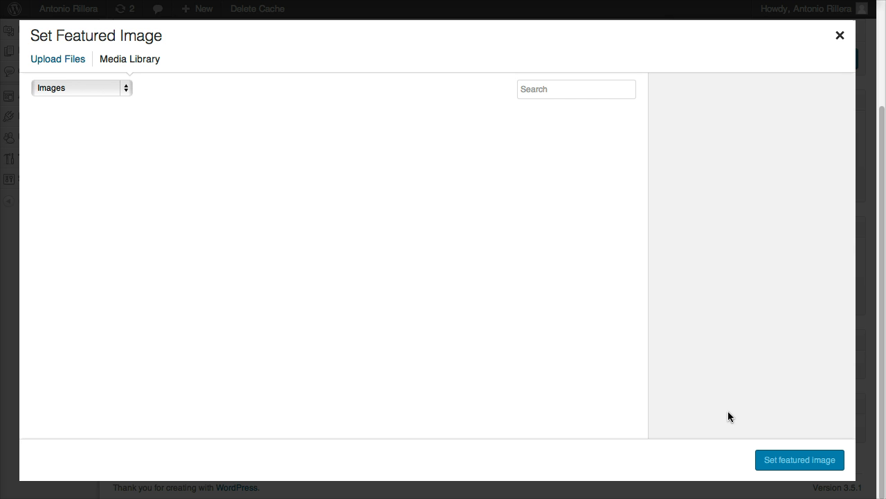
left_click(63, 63)
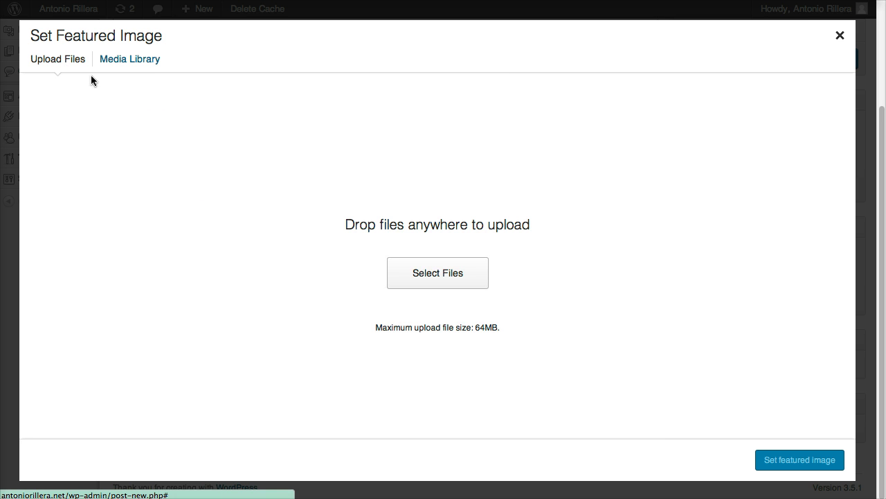
left_click(418, 277)
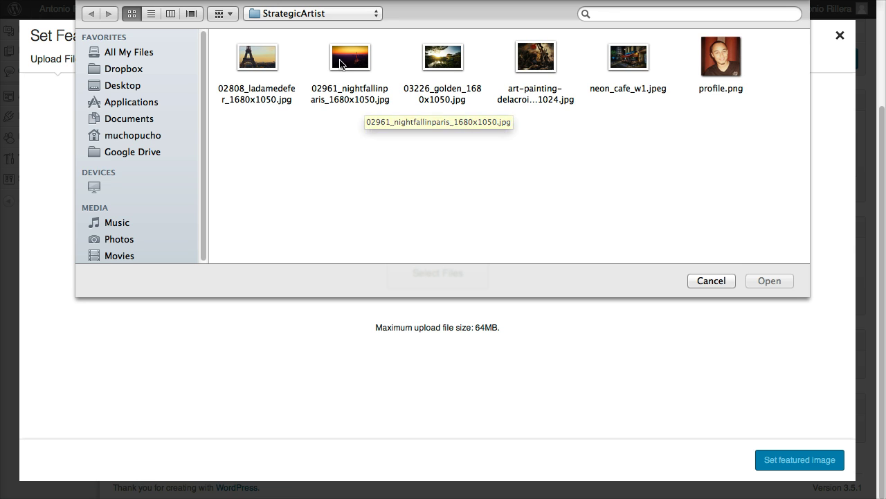
double_click(340, 70)
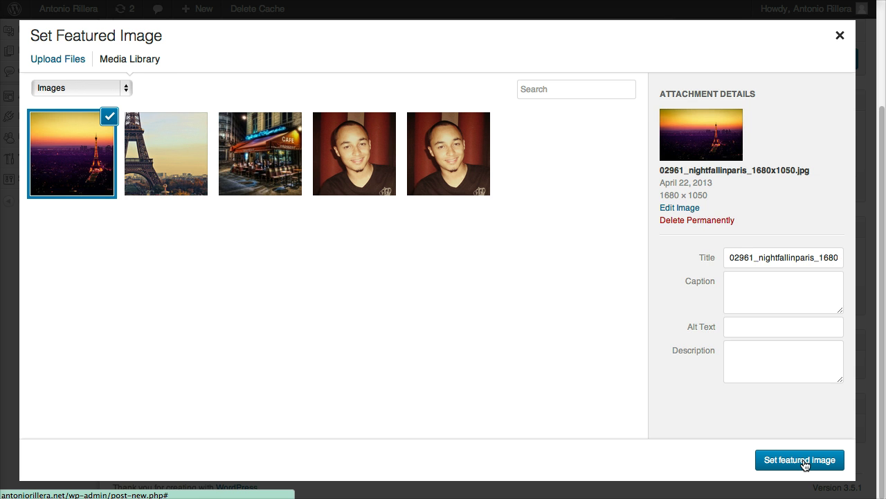
left_click(804, 461)
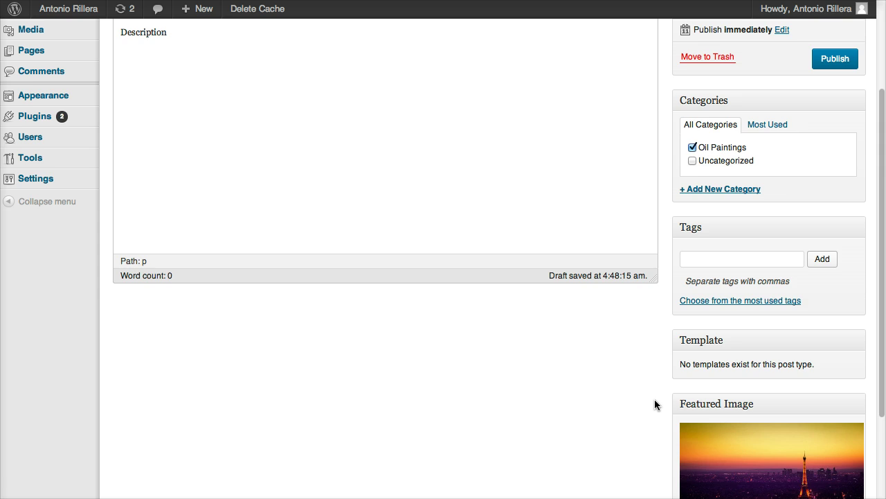
scroll(657, 404, "down", 3)
scroll(722, 380, "up", 5)
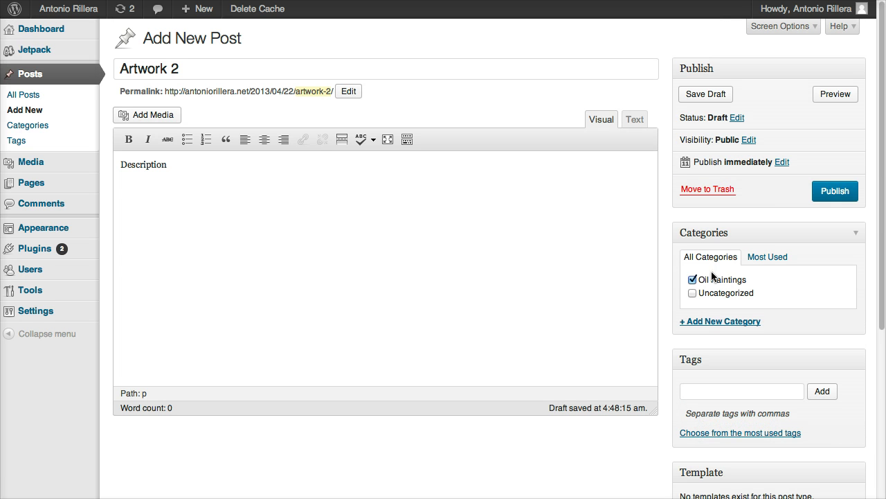
left_click(830, 196)
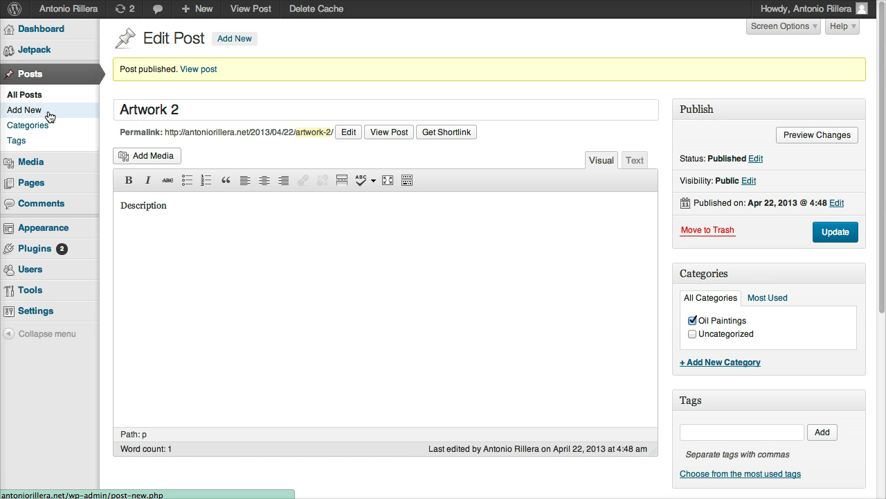
Step: Start a new post titled 'Artwork 3' with body text 'Description'
left_click(47, 113)
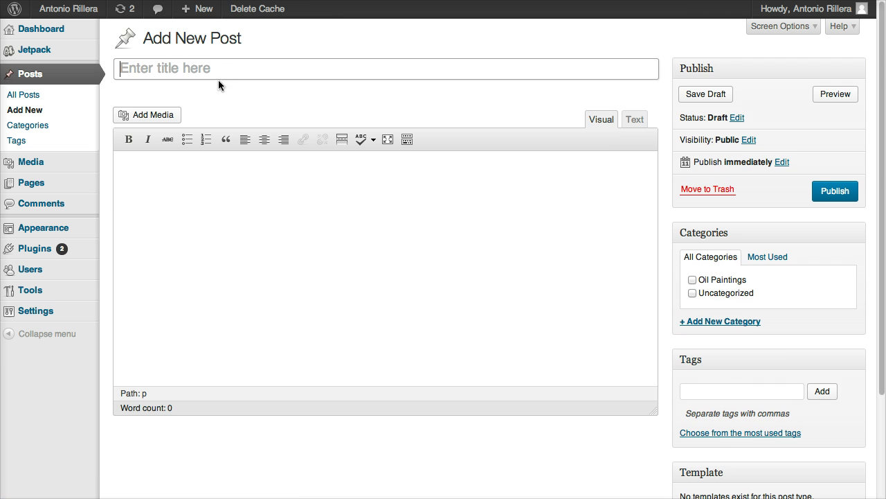
left_click(218, 72)
type("Artwork 3")
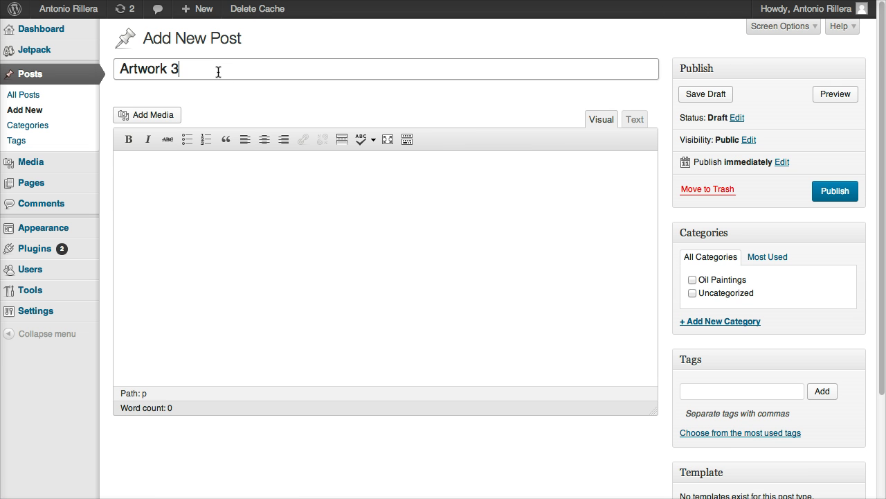
left_click(197, 190)
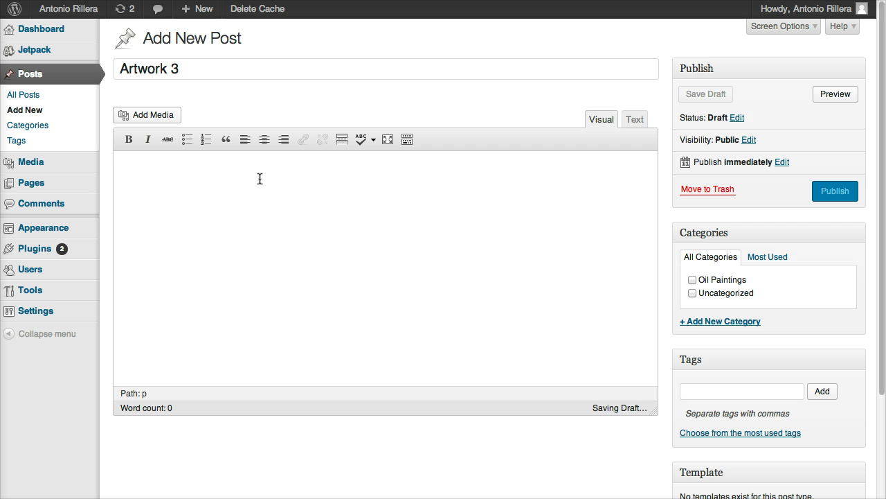
type("Description")
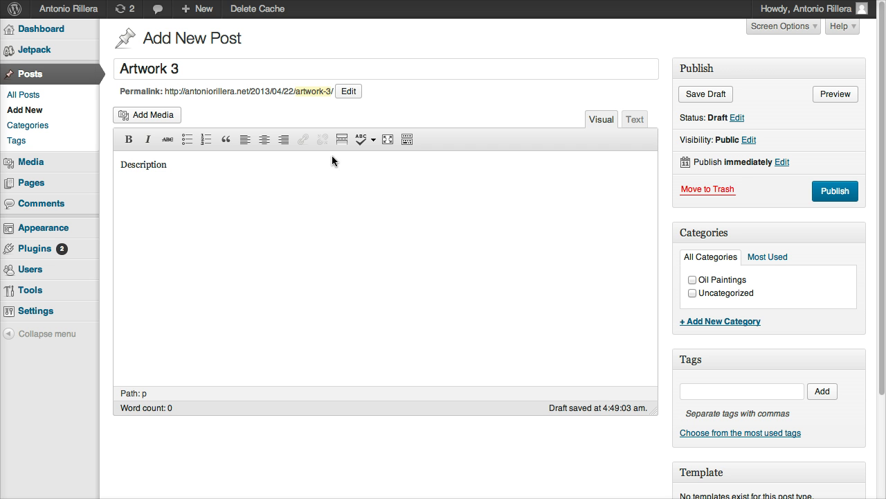
Step: Create and assign a new 'Photography' category
left_click(699, 321)
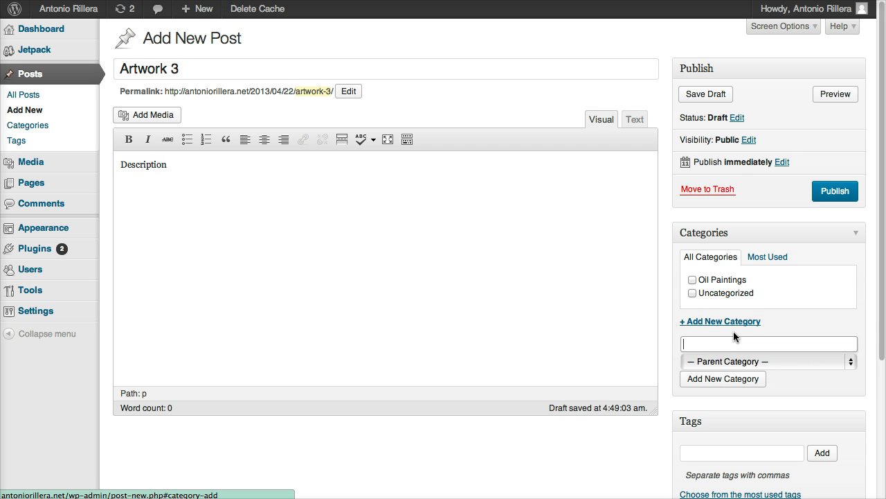
left_click(735, 339)
type("Photography")
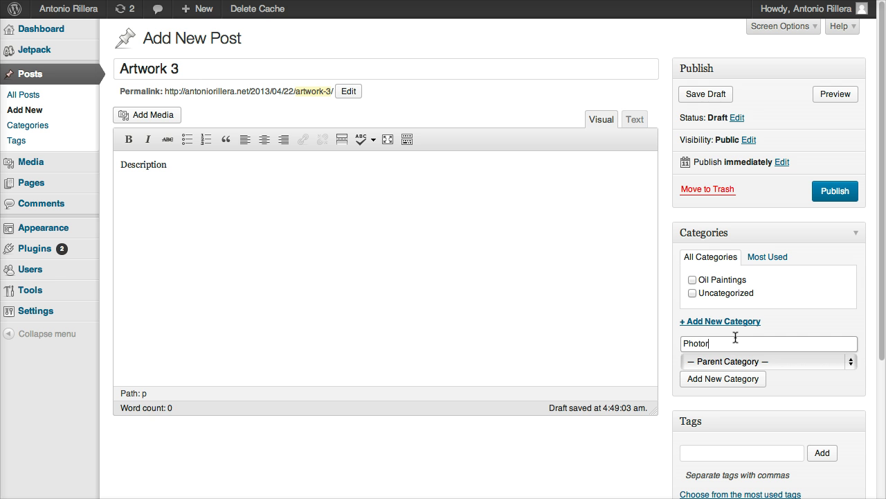
left_click(748, 380)
scroll(772, 308, "down", 5)
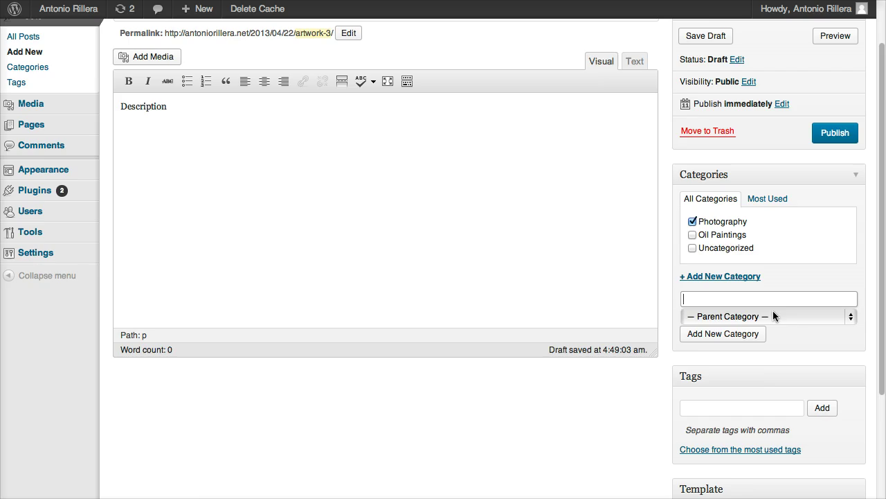
Step: Upload 03226_golden_1680x1050.jpg as the featured image and publish Artwork 3
left_click(713, 429)
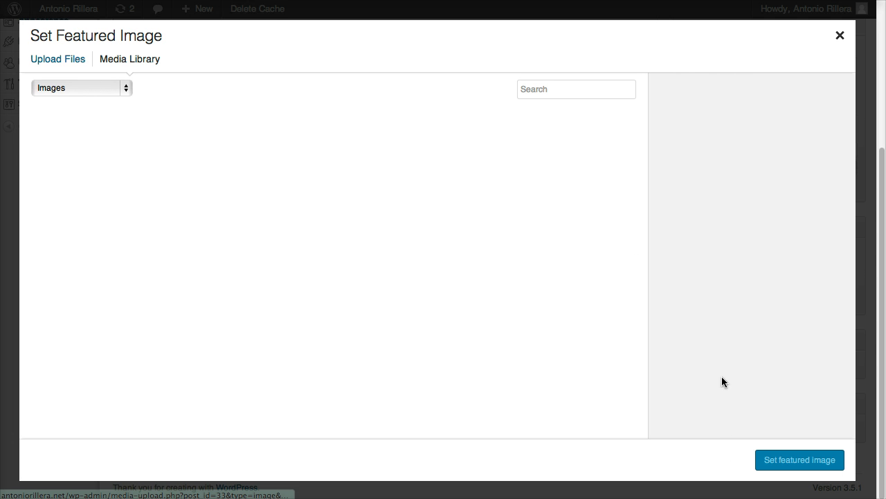
left_click(73, 63)
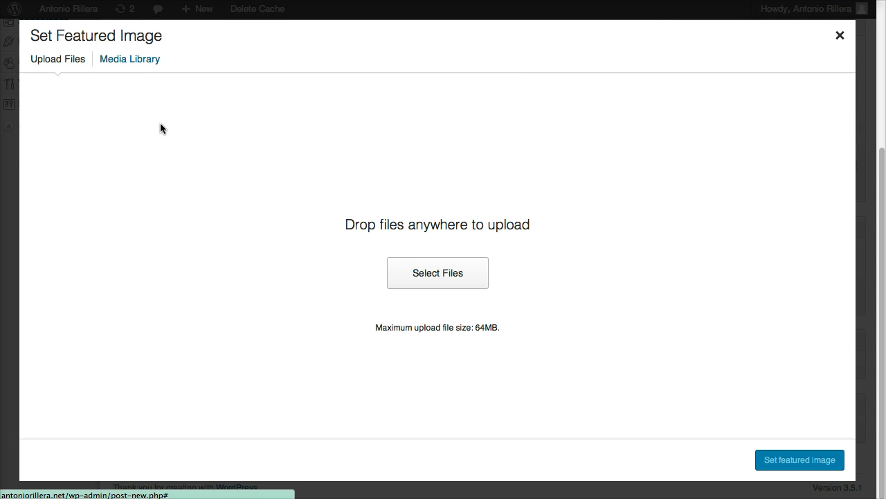
left_click(409, 261)
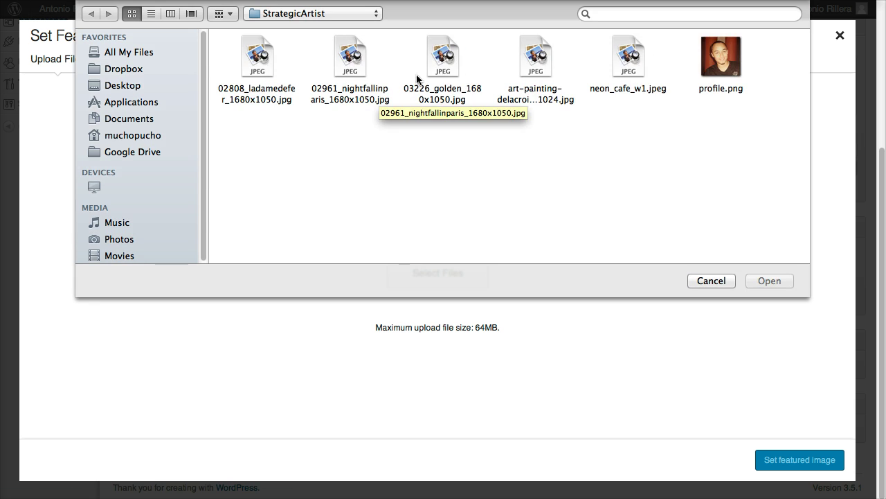
left_click(450, 61)
double_click(450, 61)
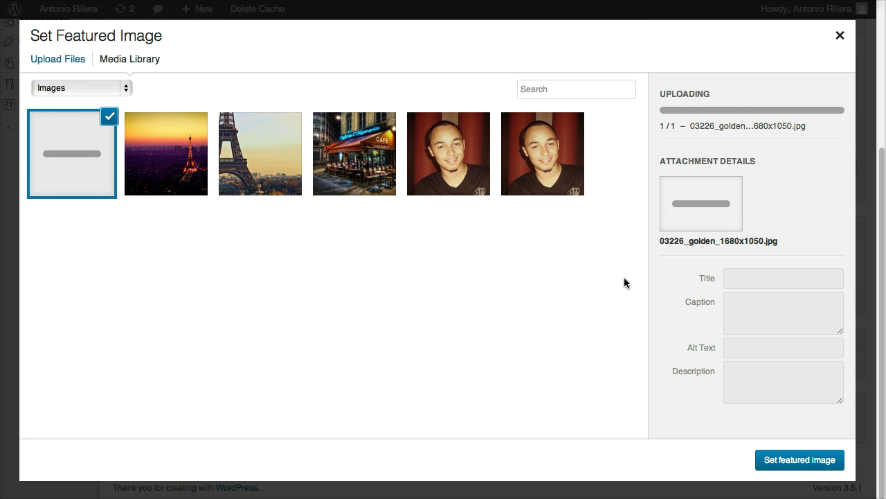
left_click(783, 463)
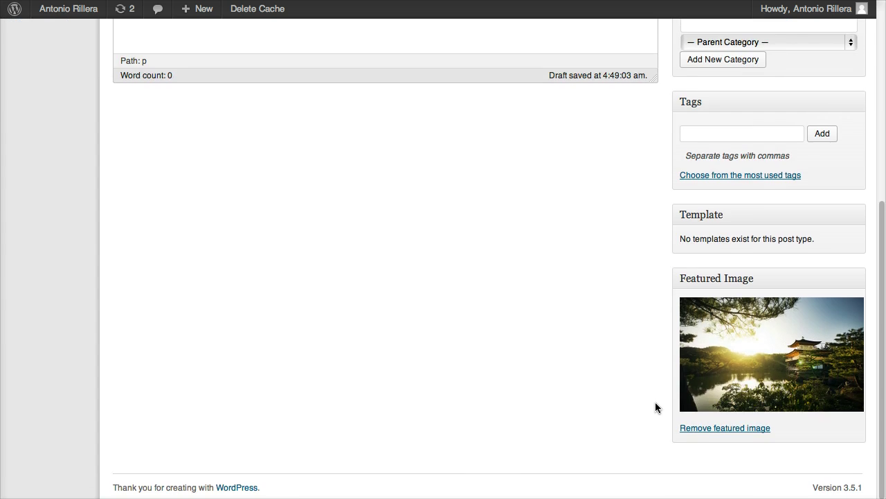
scroll(655, 407, "up", 5)
left_click(826, 187)
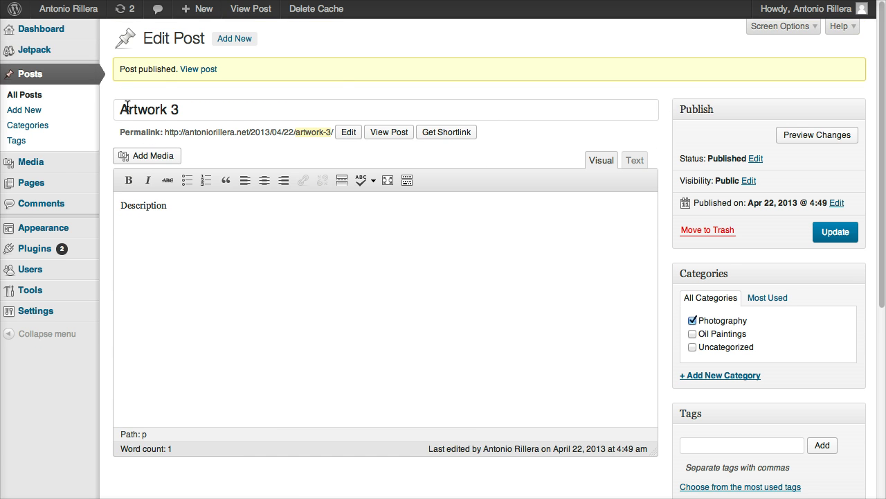
Step: Visit the live front page and scroll past the bio, café photo and three artwork thumbnails
mouse_move(59, 14)
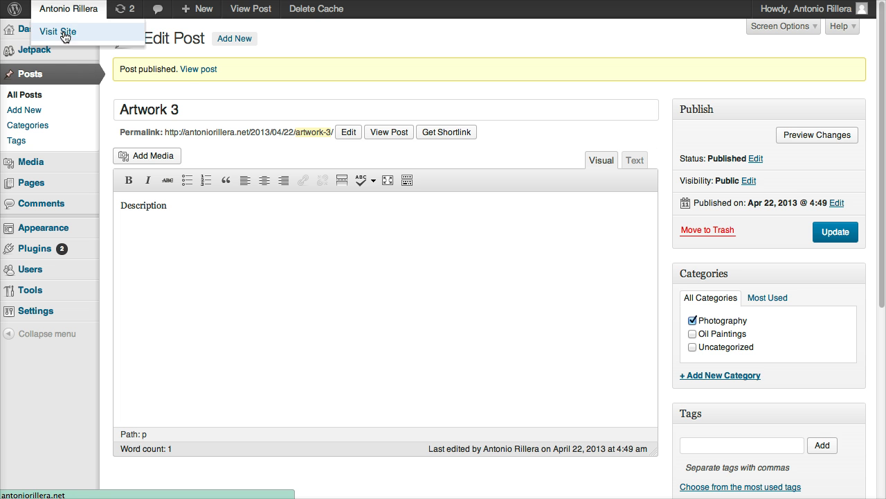
left_click(70, 33)
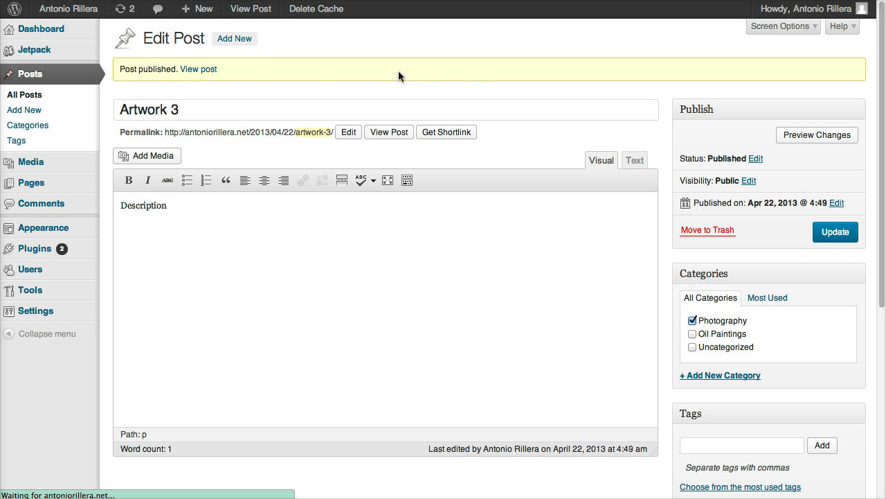
scroll(454, 103, "down", 3)
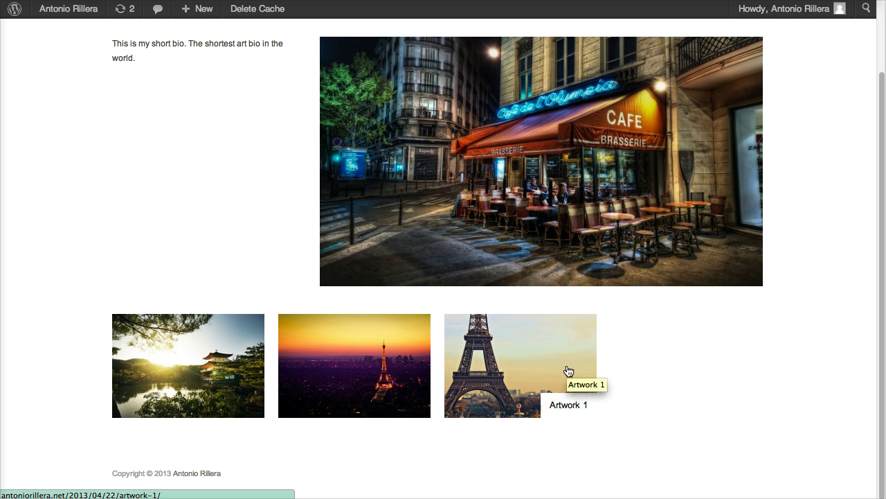
scroll(783, 384, "up", 3)
scroll(791, 386, "down", 3)
scroll(734, 384, "up", 2)
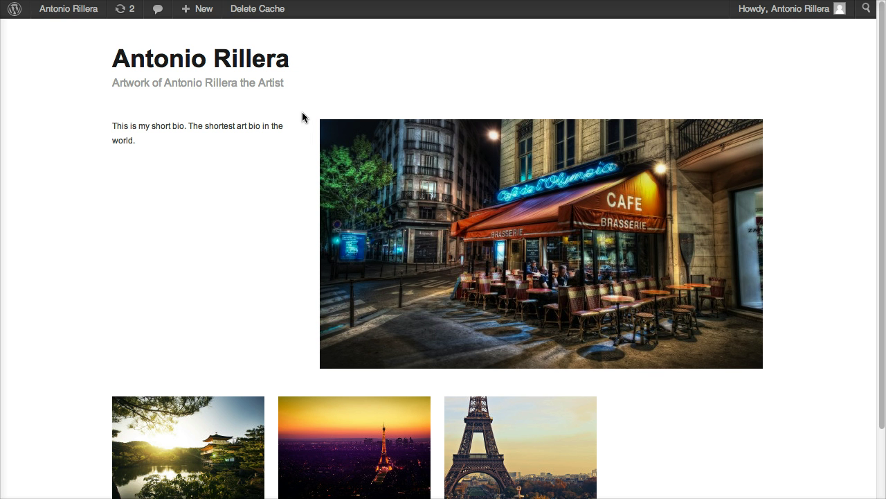
Step: Start a new page titled 'About'
left_click(70, 18)
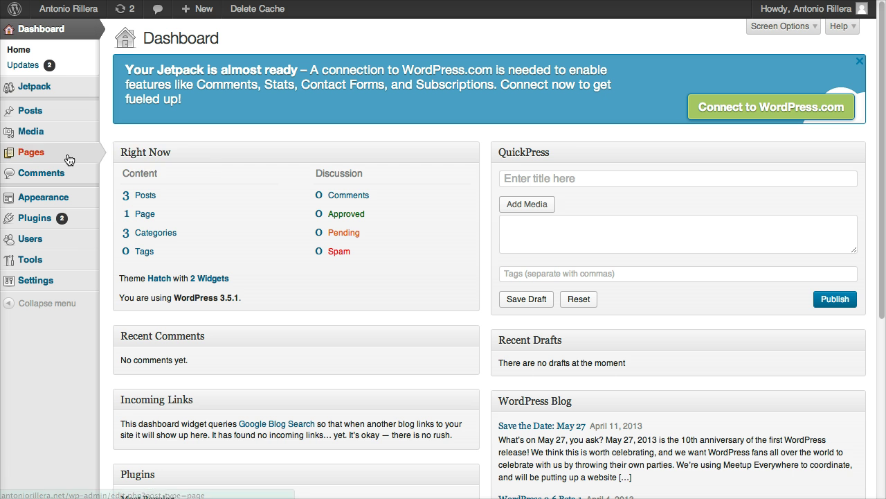
mouse_move(59, 160)
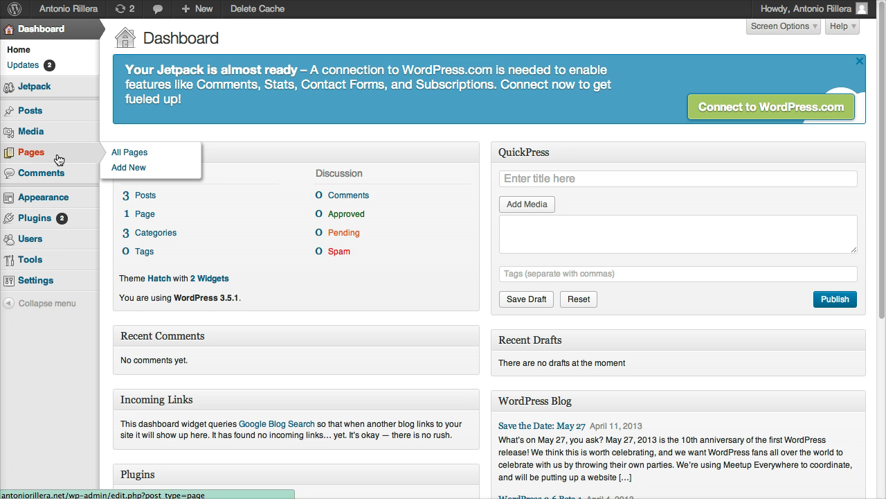
left_click(119, 157)
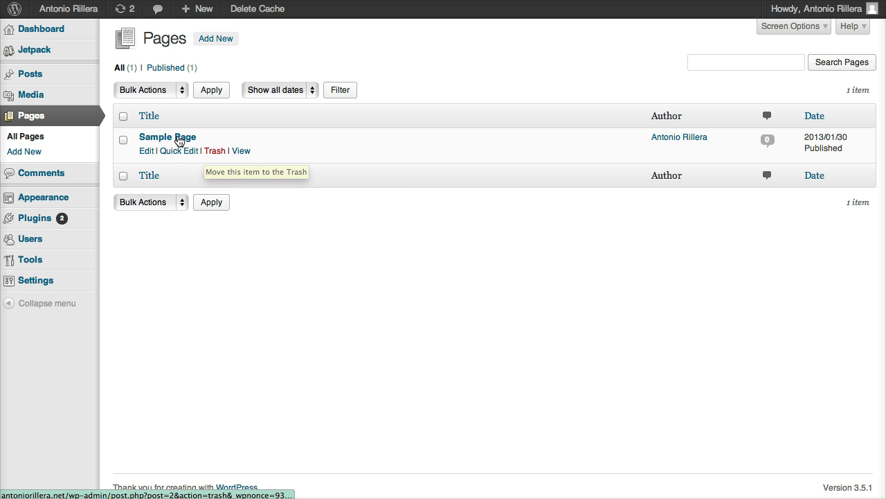
left_click(216, 41)
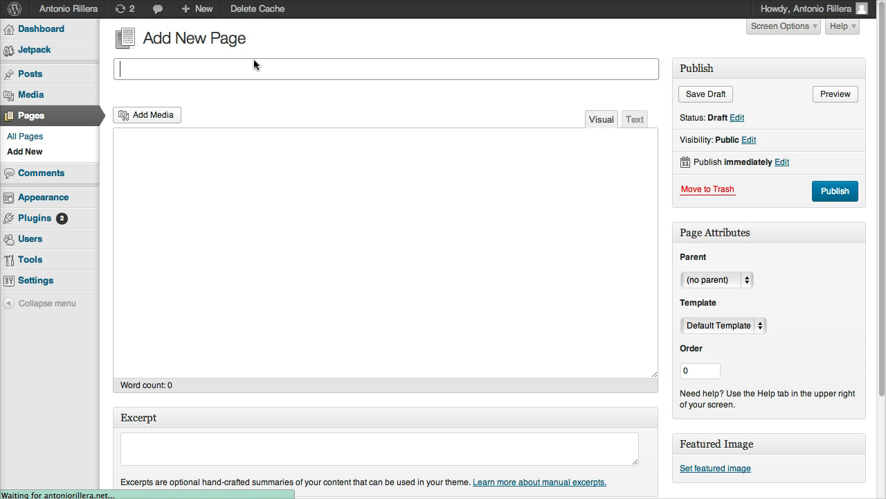
type("About")
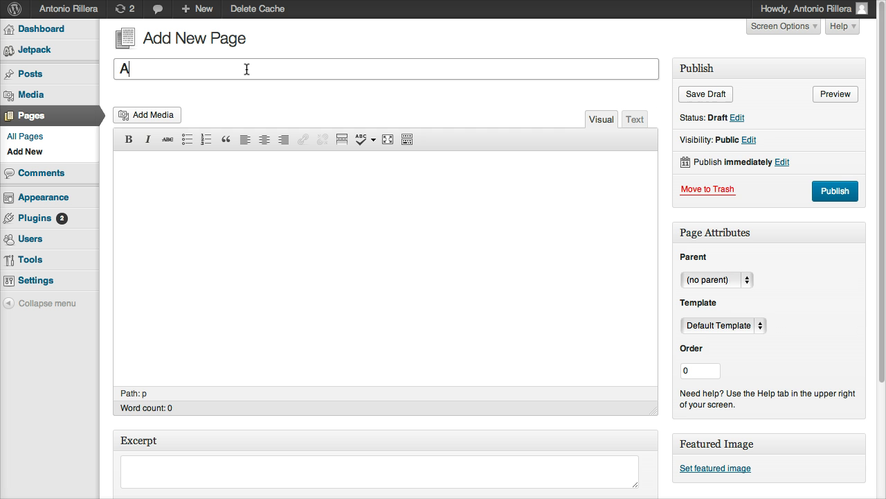
Step: Write the bio 'Description about me, this is my longer bio.' and insert profile1.png below it
left_click(259, 187)
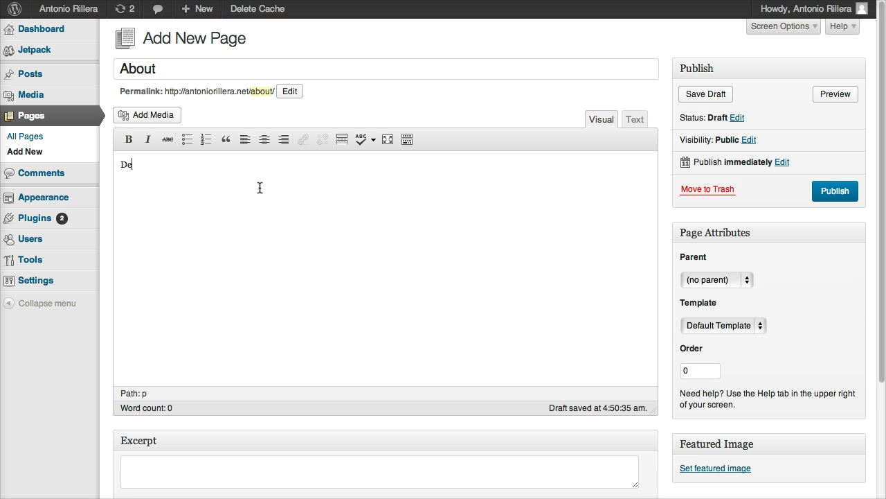
type("Description about me, this is my longer bio.")
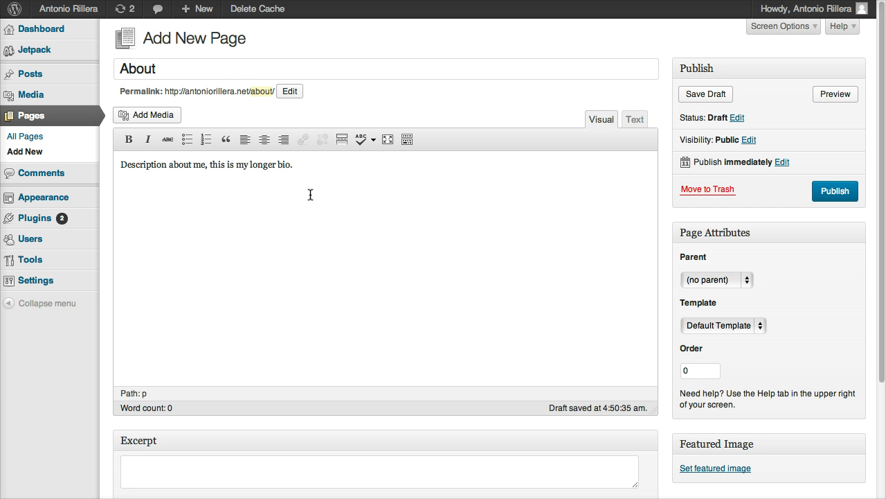
key("Return")
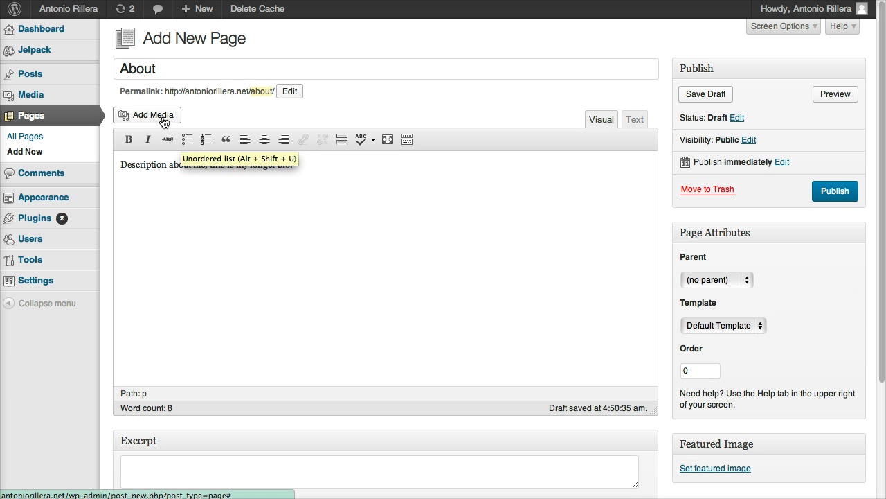
left_click(174, 120)
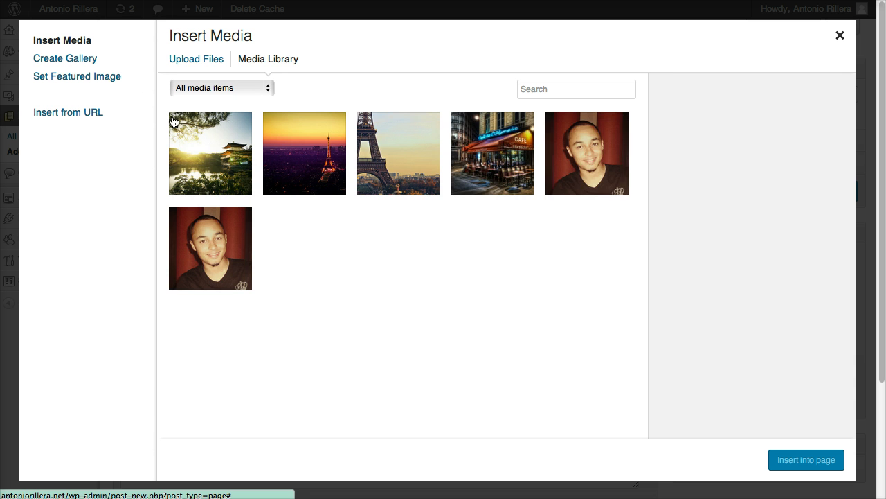
left_click(585, 160)
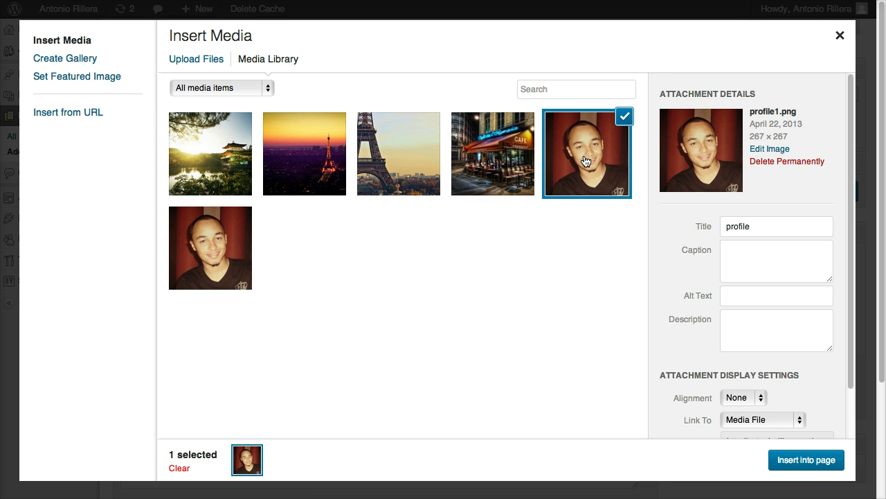
left_click(797, 461)
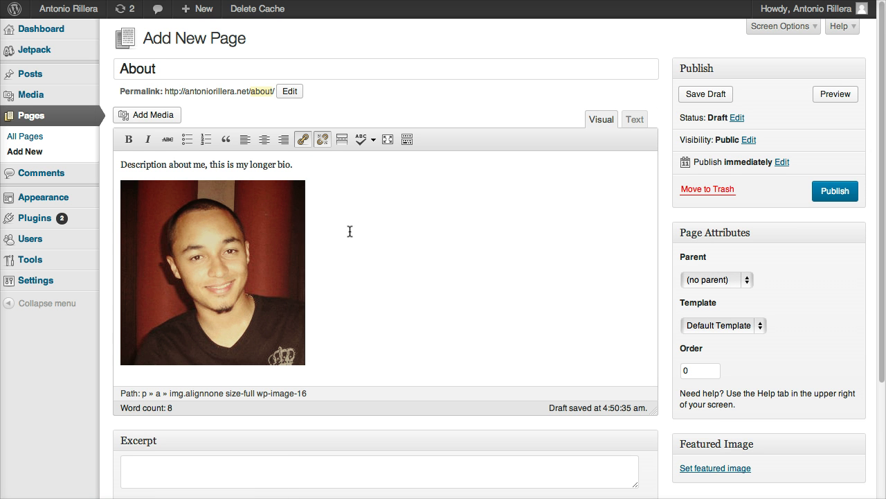
scroll(394, 235, "down", 5)
scroll(396, 236, "up", 2)
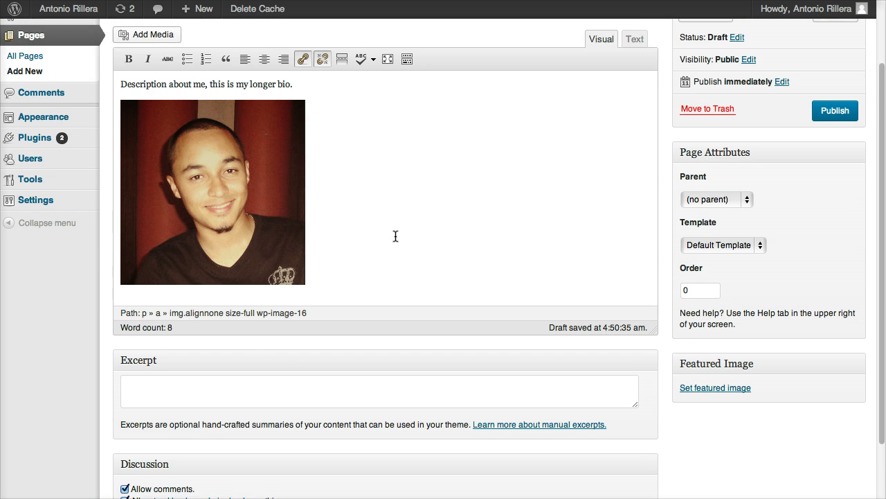
Step: Review the About preview, then switch the page to the Full Width template and preview again
scroll(408, 243, "up", 3)
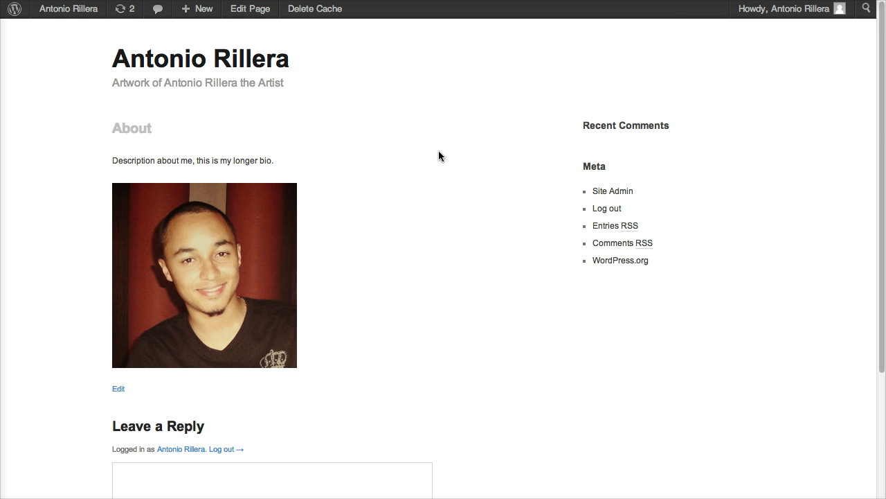
scroll(439, 153, "down", 5)
scroll(439, 157, "up", 5)
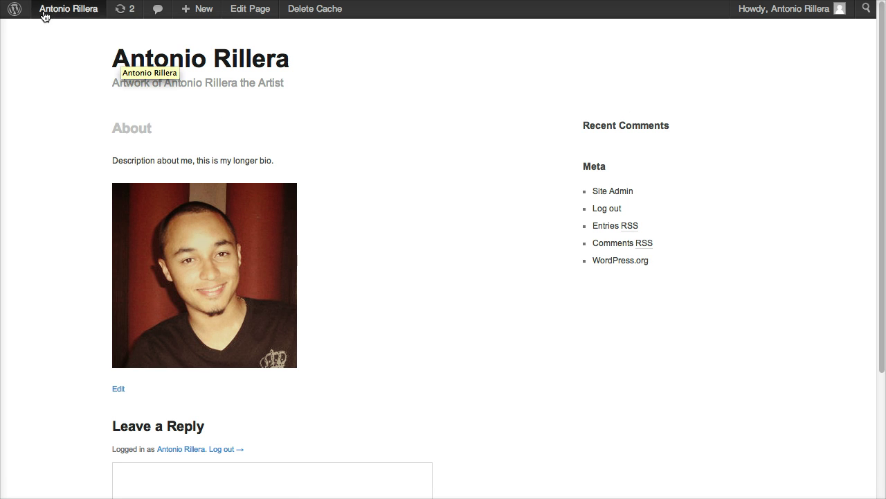
mouse_move(69, 9)
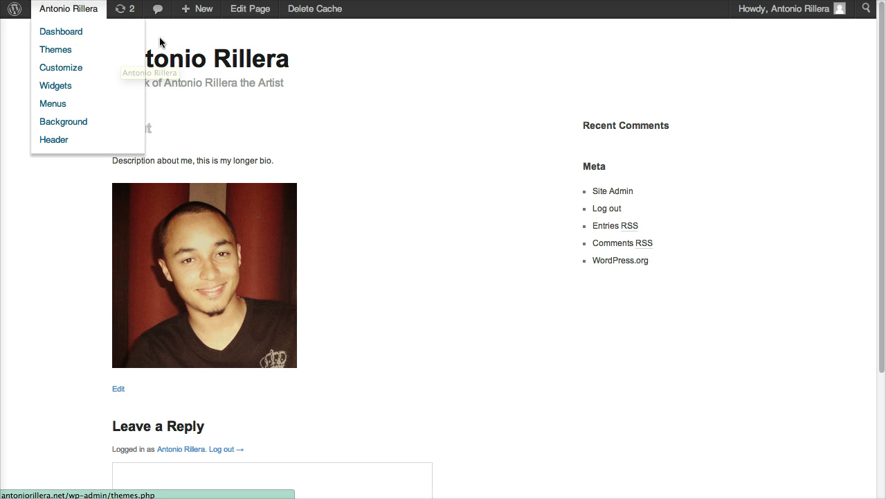
left_click(244, 16)
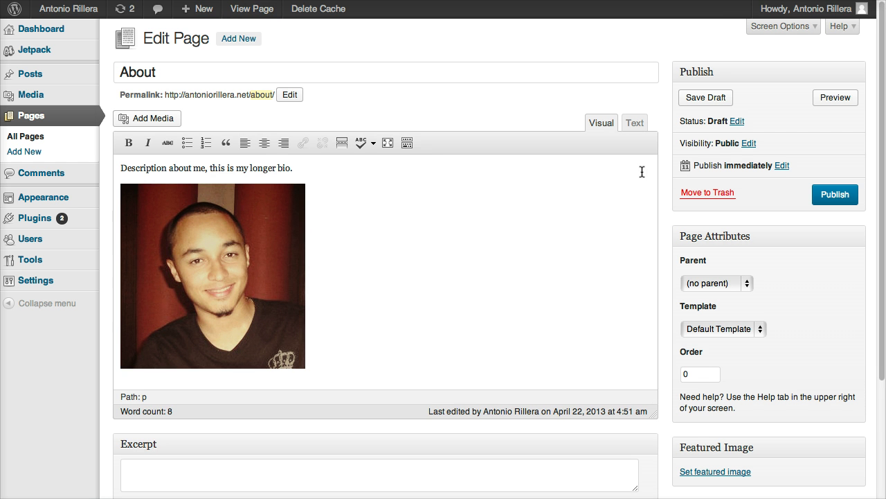
left_click(748, 336)
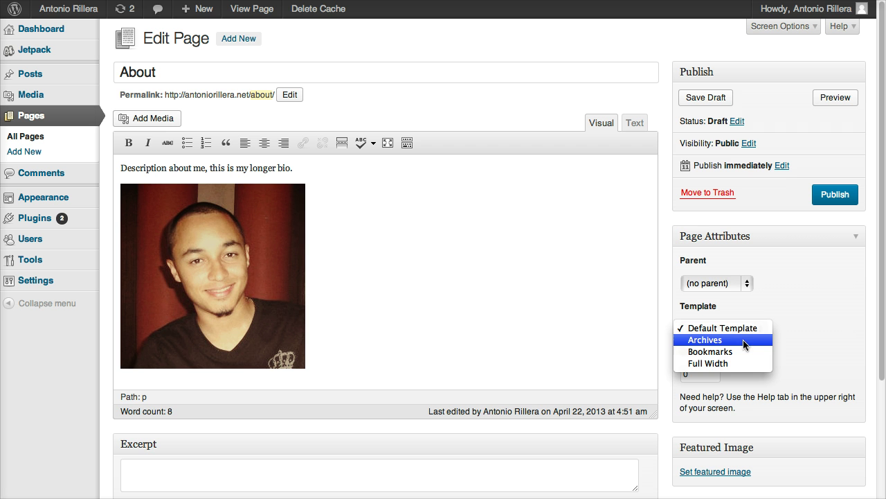
left_click(715, 364)
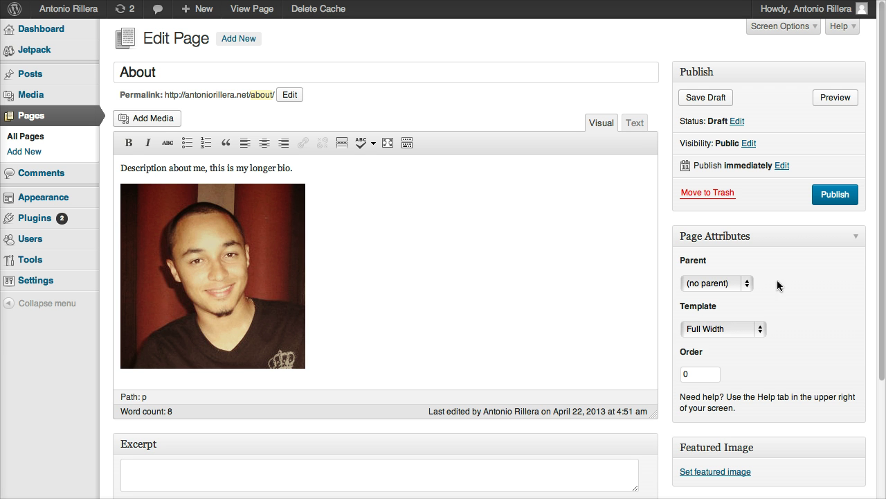
left_click(833, 98)
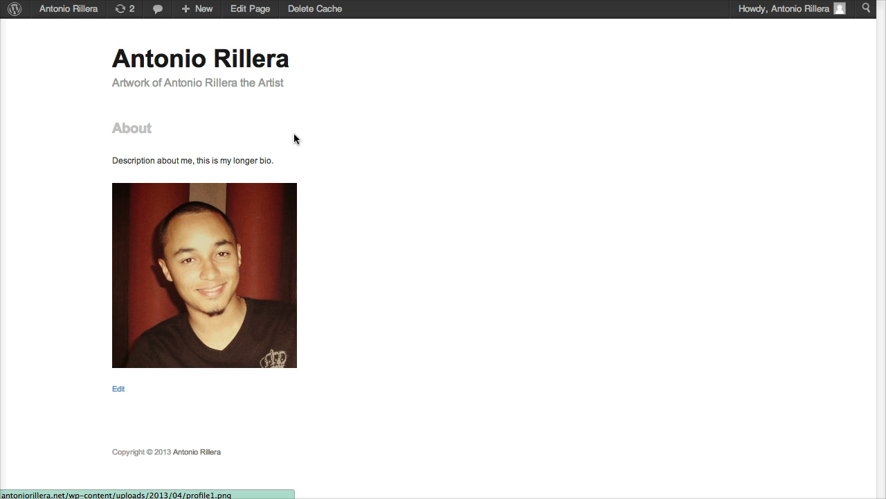
Step: Return to the editor and publish the About page
mouse_move(68, 8)
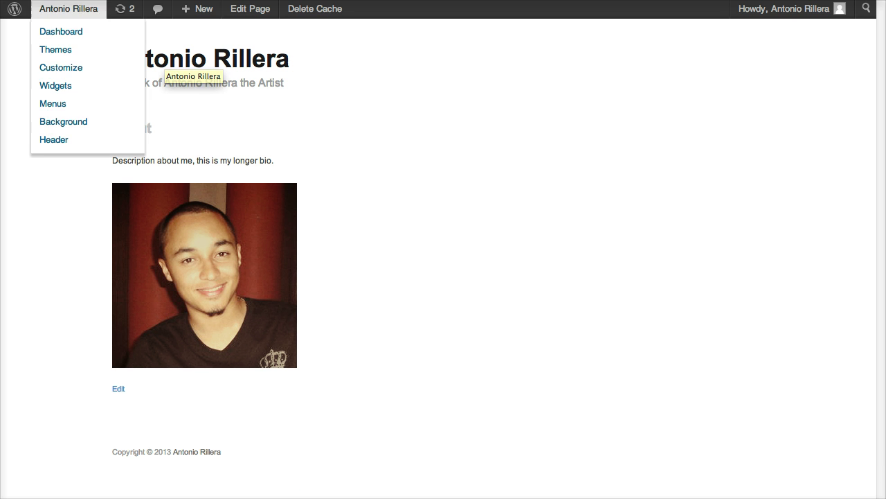
left_click(251, 10)
scroll(722, 218, "down", 2)
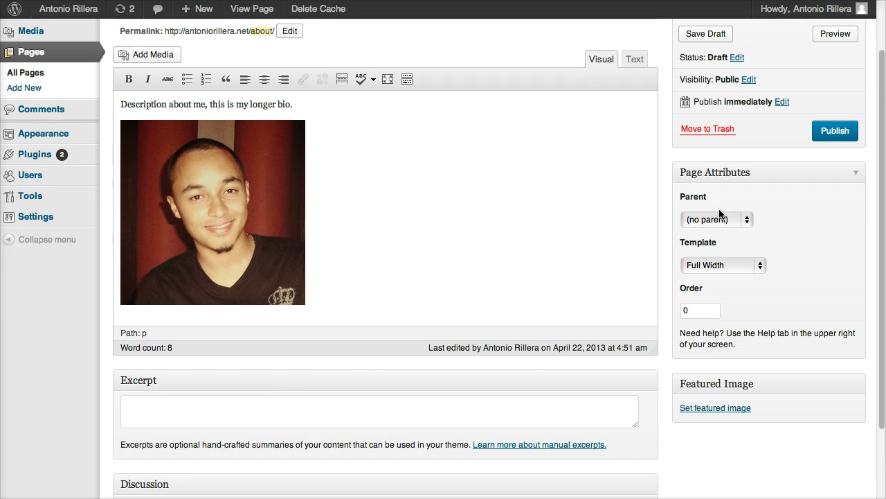
scroll(732, 207, "up", 2)
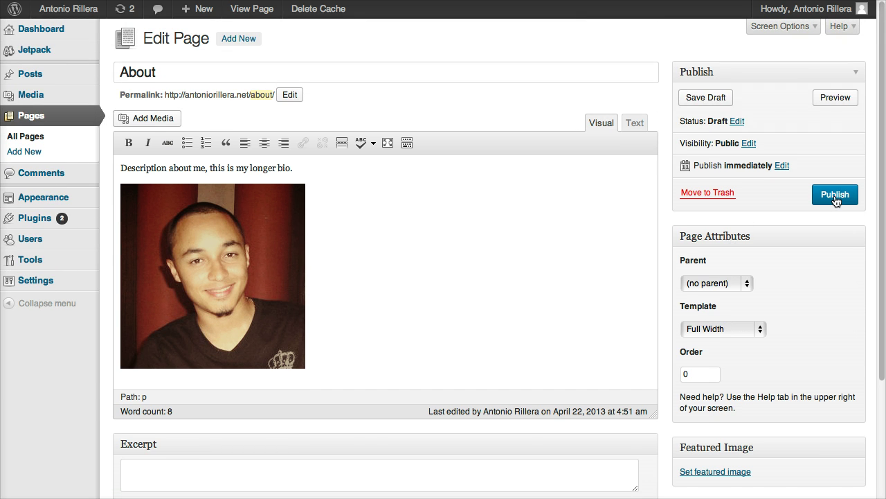
left_click(834, 198)
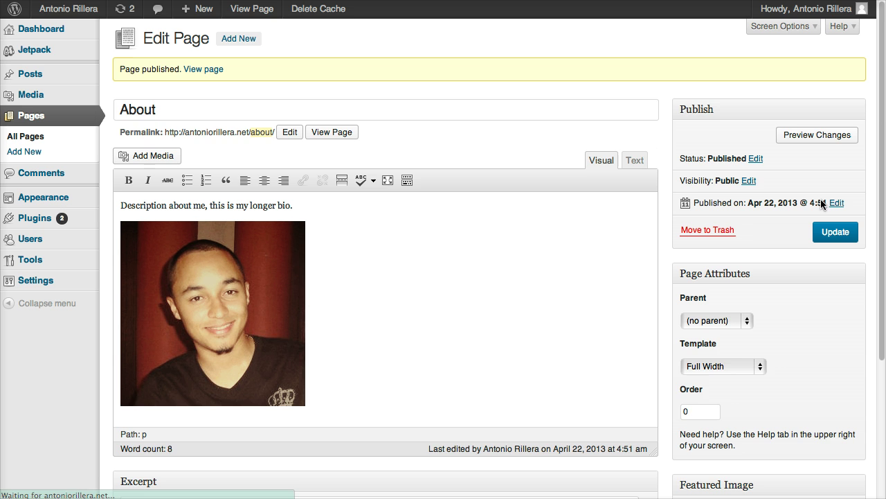
scroll(792, 202, "down", 5)
scroll(793, 205, "up", 3)
scroll(792, 201, "up", 2)
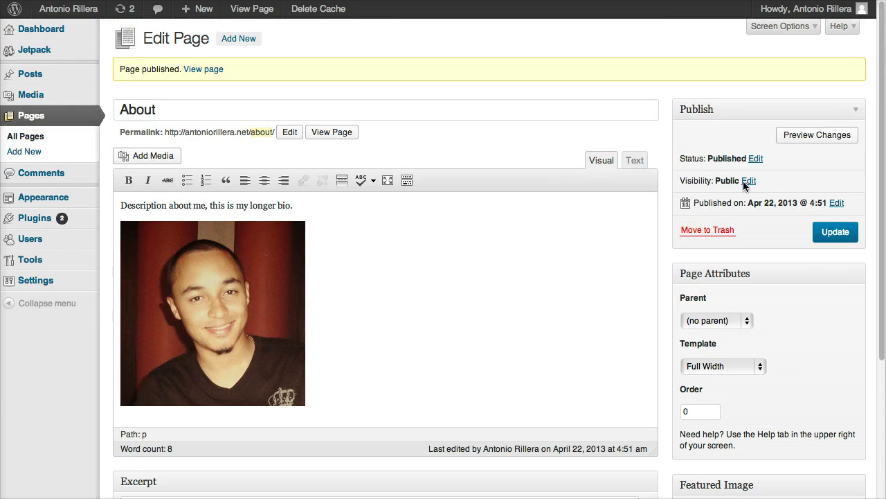
Step: Create a 'Contact' page listing a phone number and an e-mail line, then select the e-mail address
left_click(45, 154)
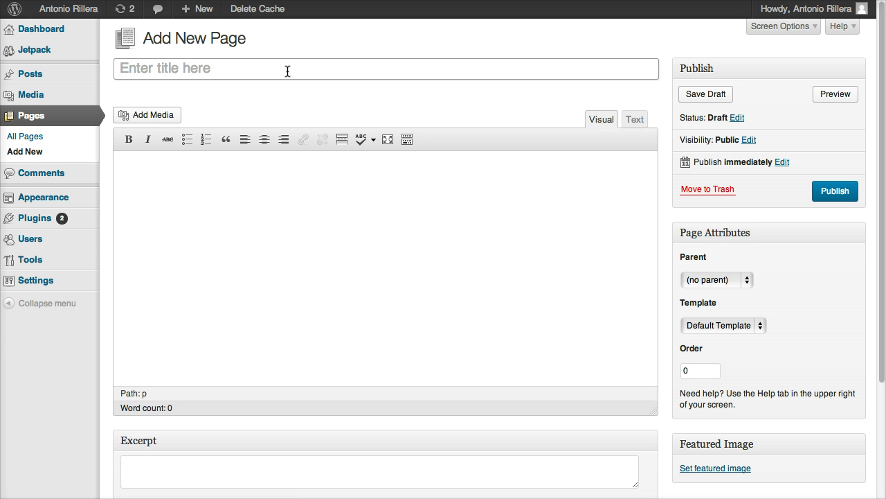
type("Contact")
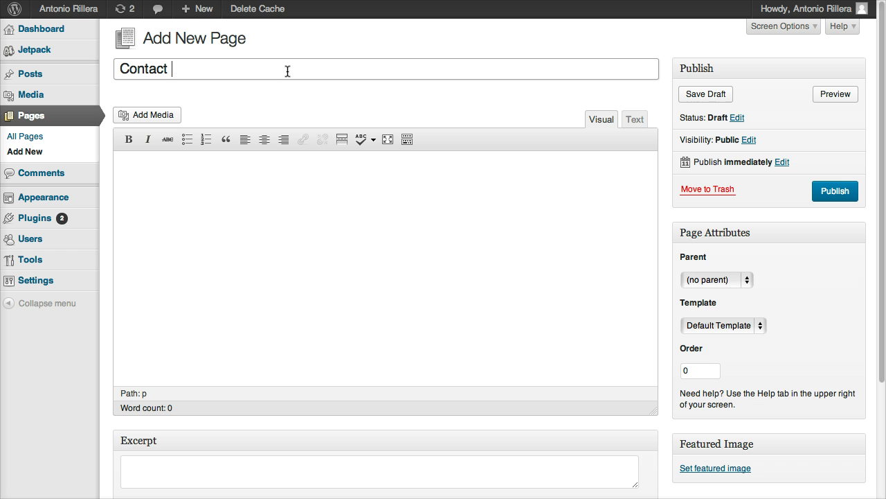
left_click(277, 175)
type("Contact me at 555-555-5555")
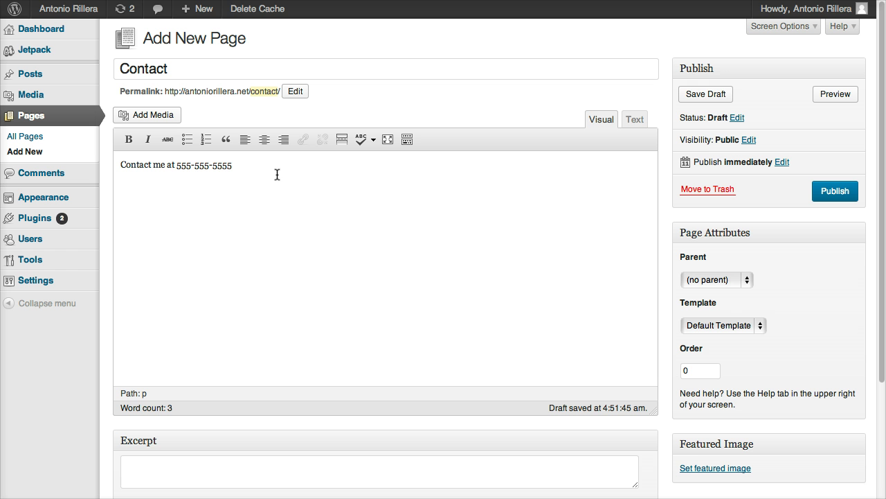
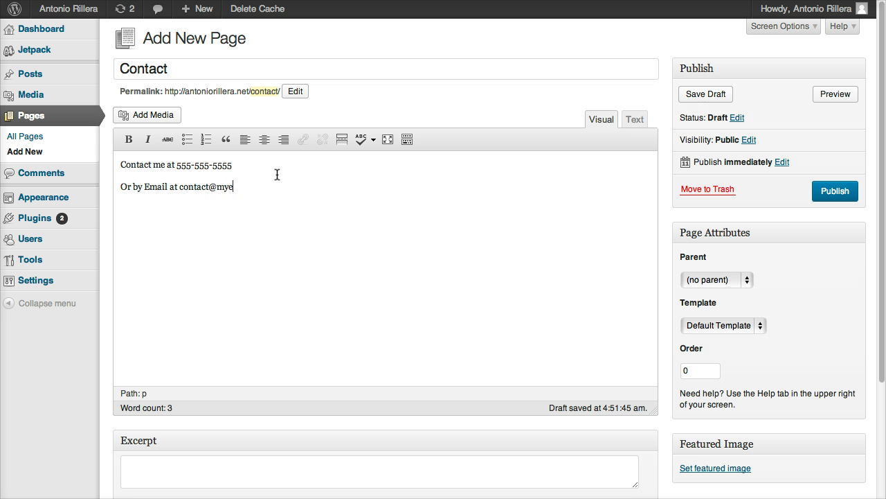
left_click_drag(273, 186, 180, 184)
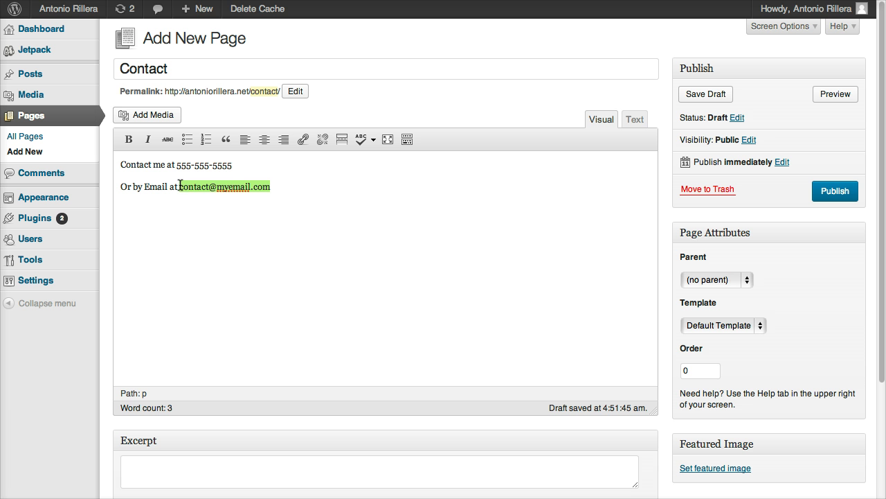
left_click(302, 140)
left_click(368, 219)
left_click_drag(369, 218, 311, 218)
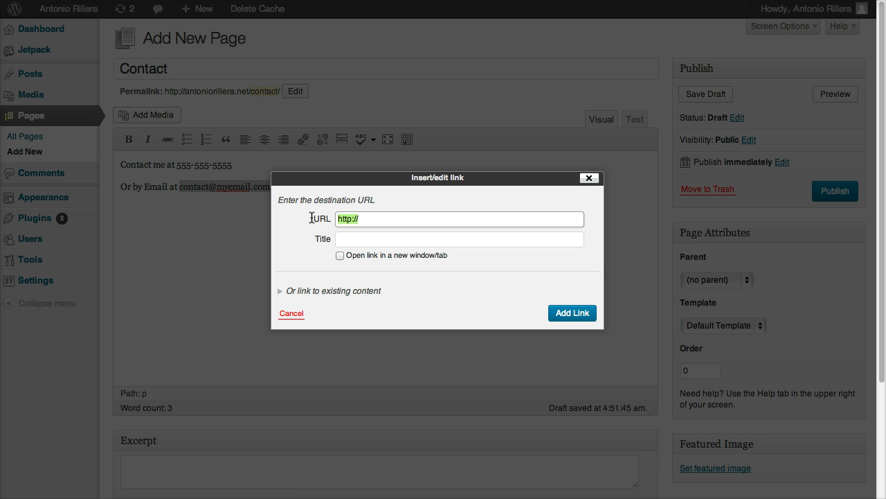
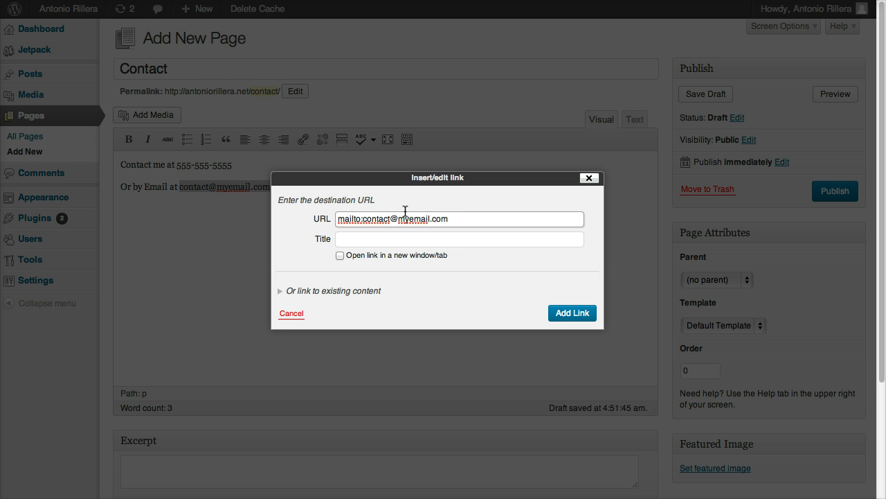
left_click(566, 313)
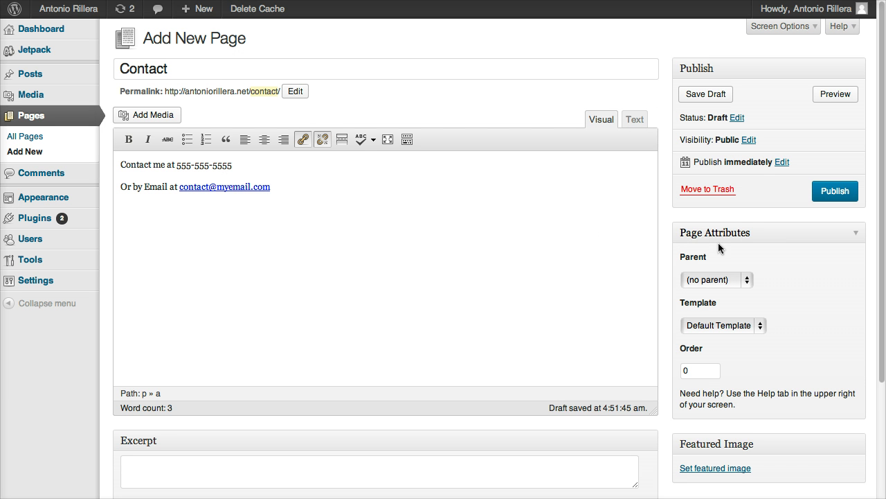
Step: Give the Contact page the Full Width template, preview it, and publish it
left_click(754, 328)
left_click(745, 360)
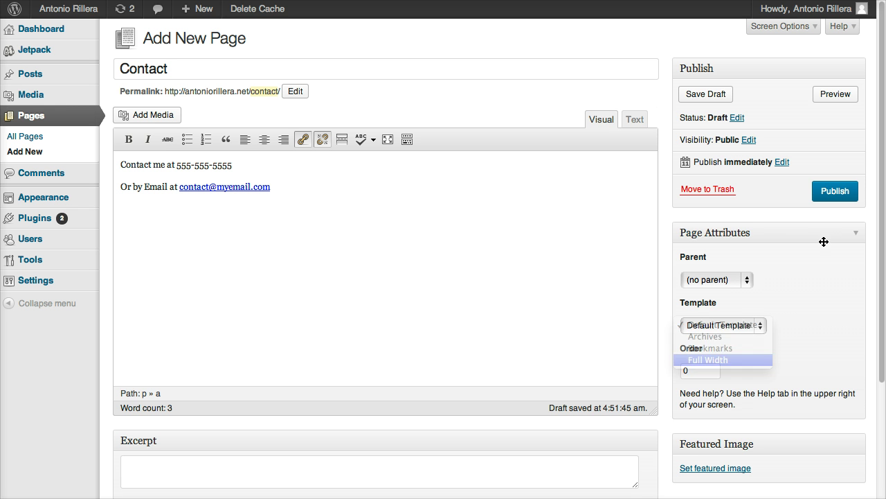
left_click(830, 98)
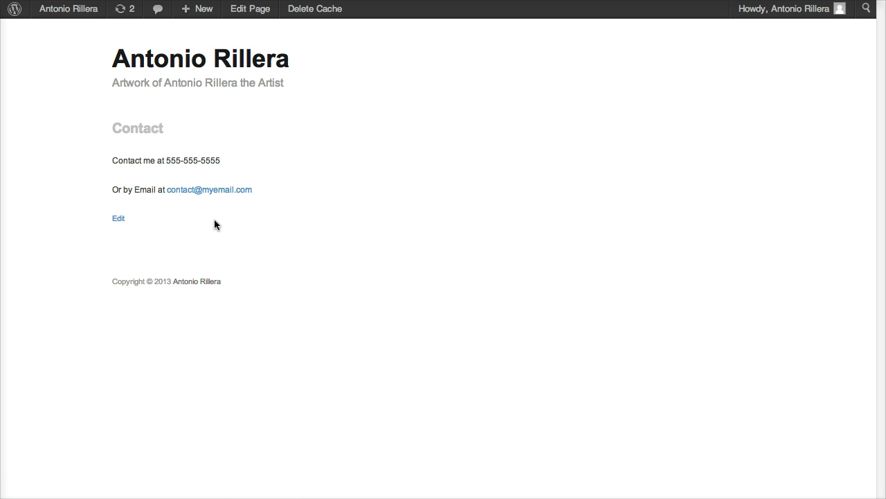
left_click(119, 220)
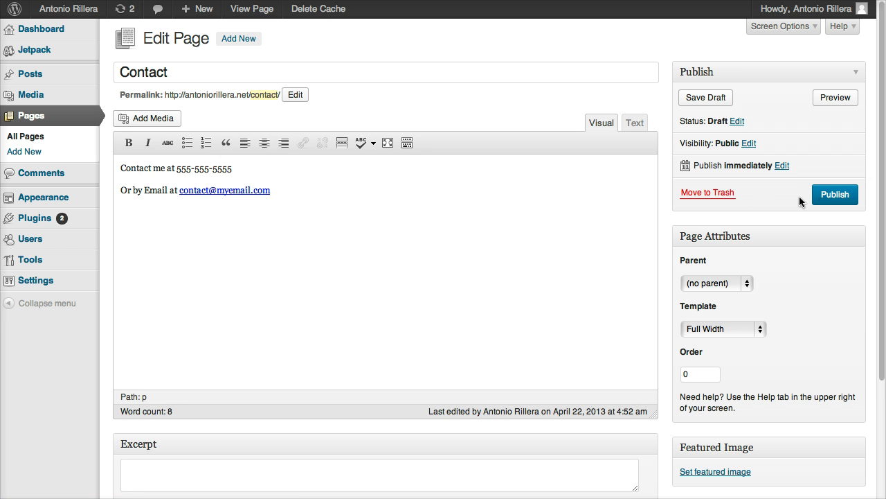
left_click(828, 199)
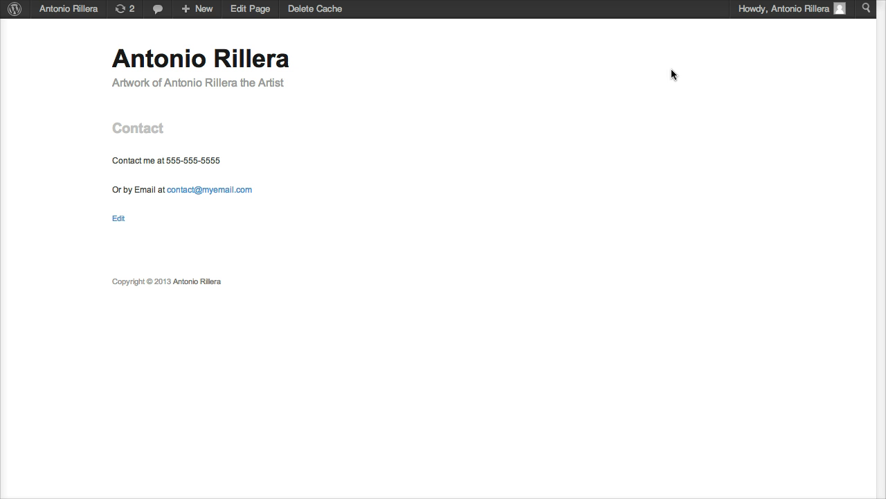
Step: Create a menu named 'Top Menu' under Appearance > Menus
left_click(81, 18)
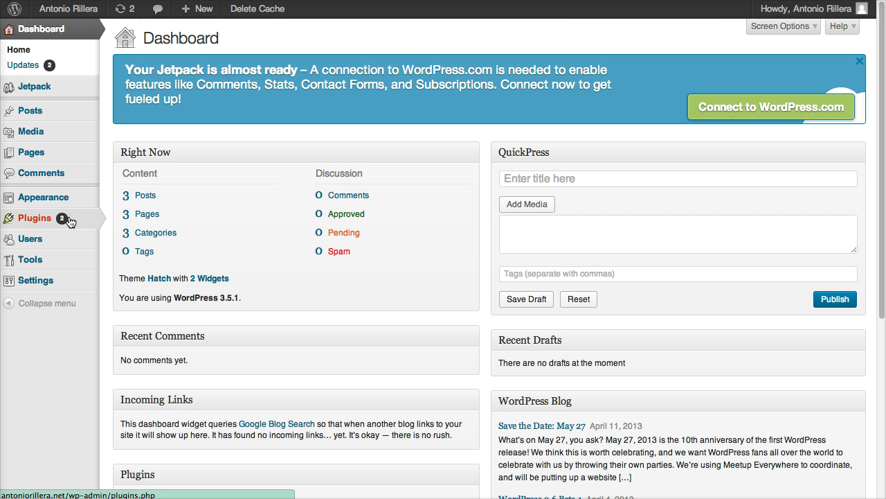
mouse_move(66, 203)
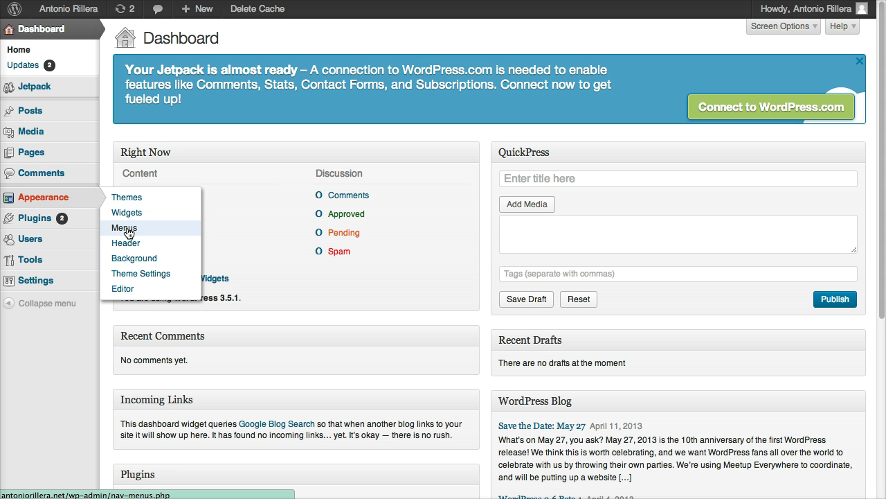
left_click(125, 228)
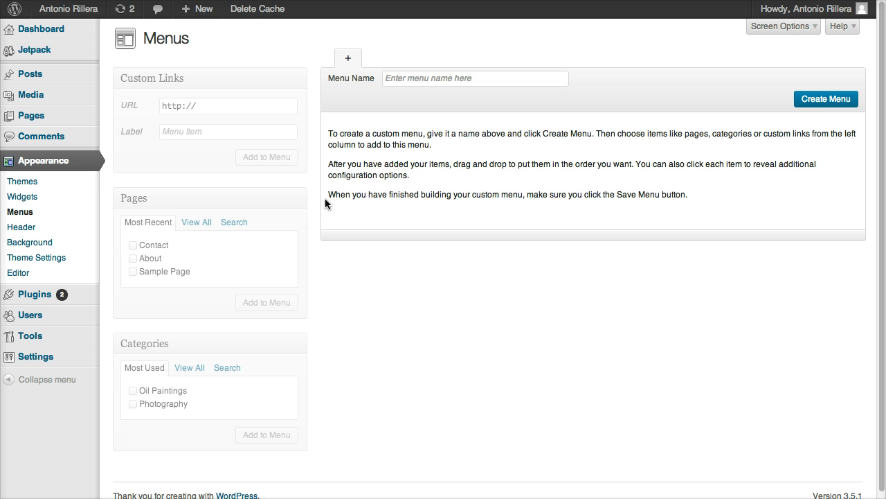
left_click(431, 83)
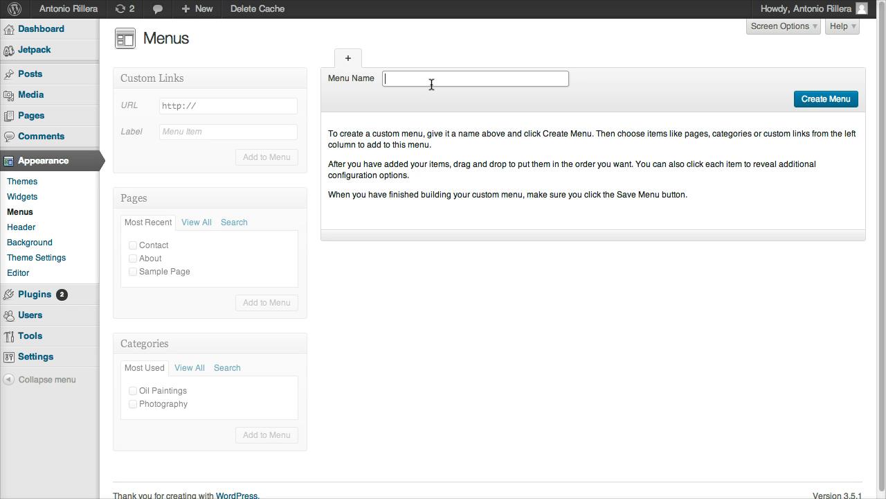
type("Top Menu")
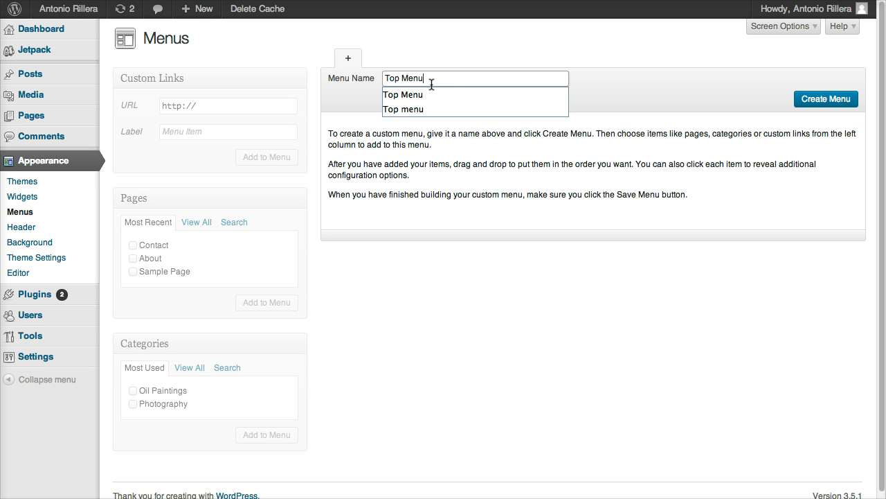
left_click(820, 101)
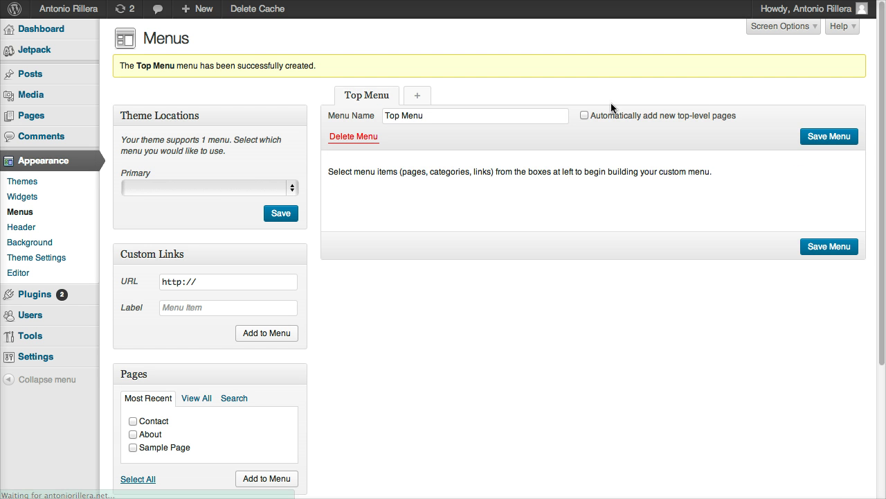
Step: Assign Top Menu to the Primary theme location and save
left_click(264, 187)
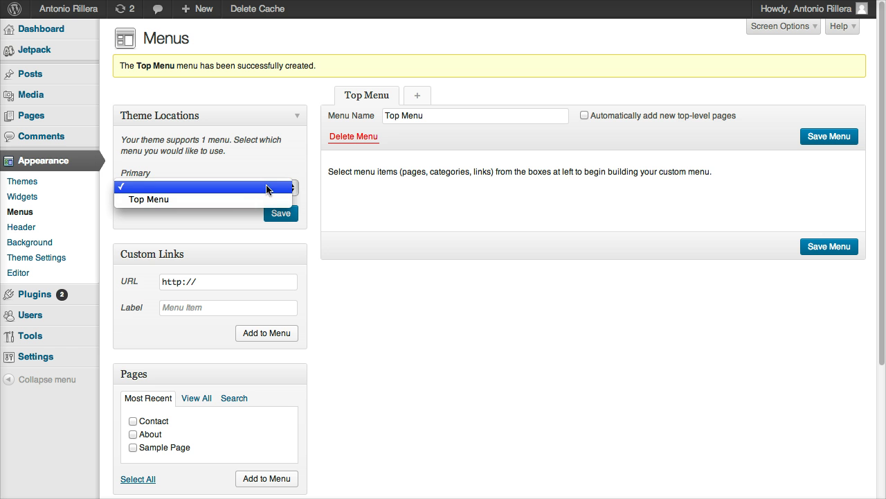
left_click(226, 199)
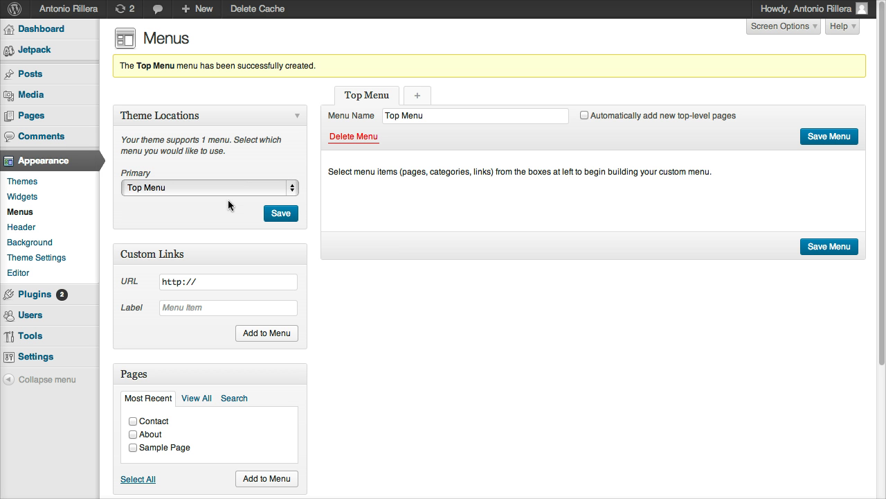
left_click(280, 214)
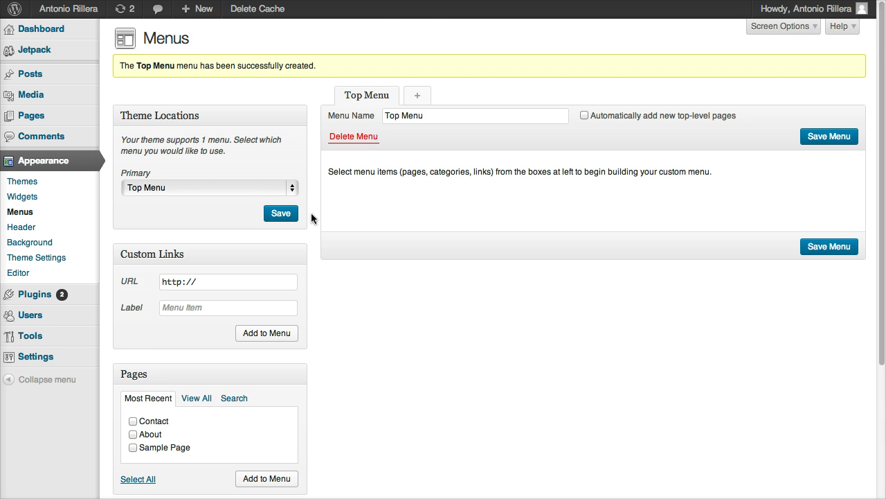
Step: Add the Contact and About pages to Top Menu and save it
scroll(311, 214, "down", 2)
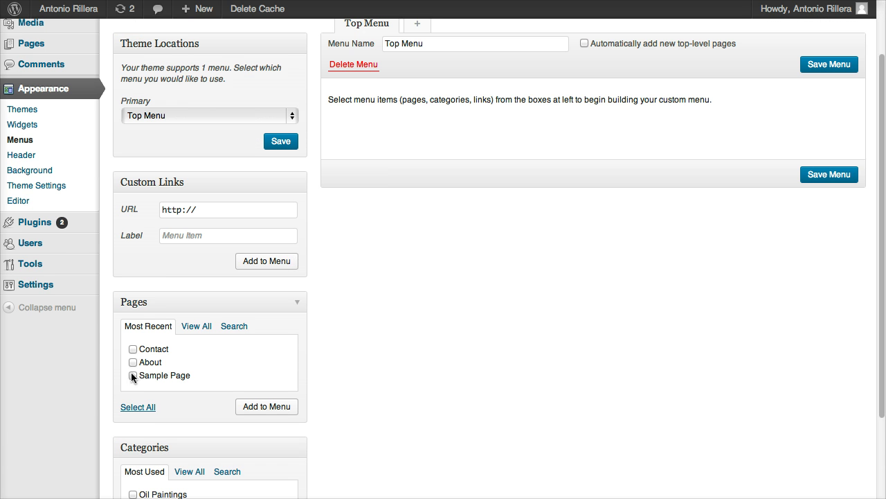
left_click(133, 348)
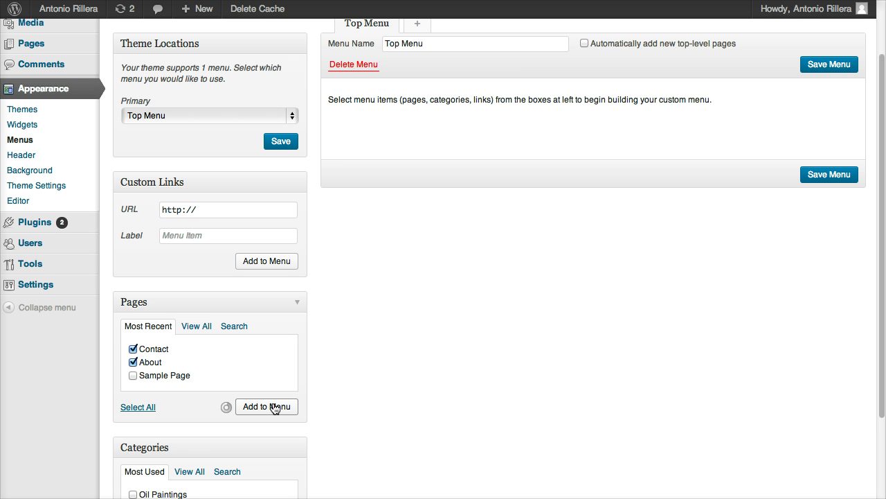
scroll(480, 281, "up", 2)
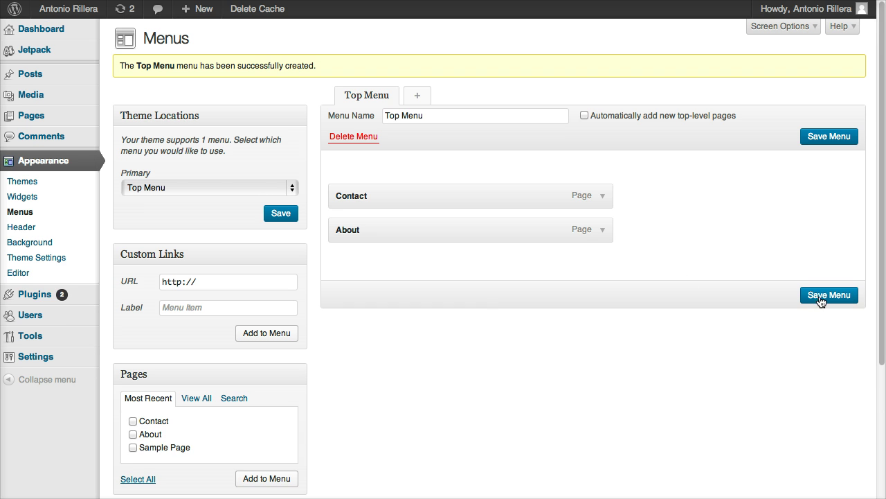
left_click(821, 298)
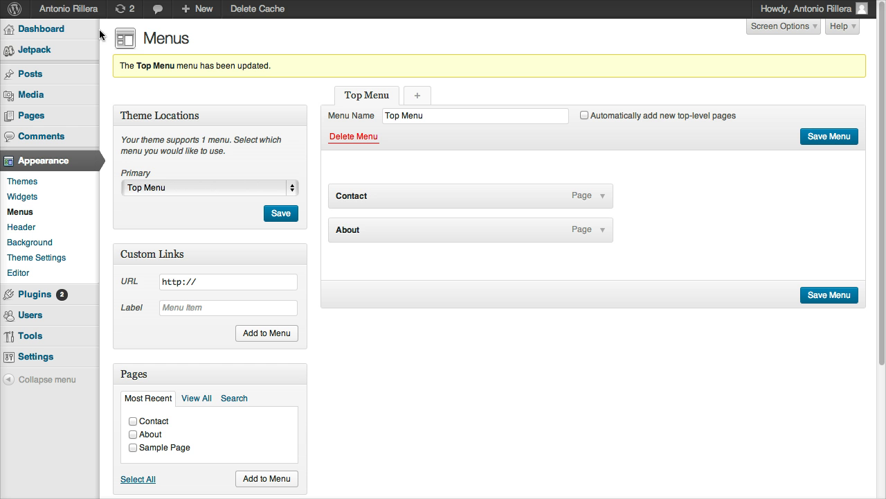
Step: On the live site, try the top menu's Contact and About links, then edit About
mouse_move(33, 13)
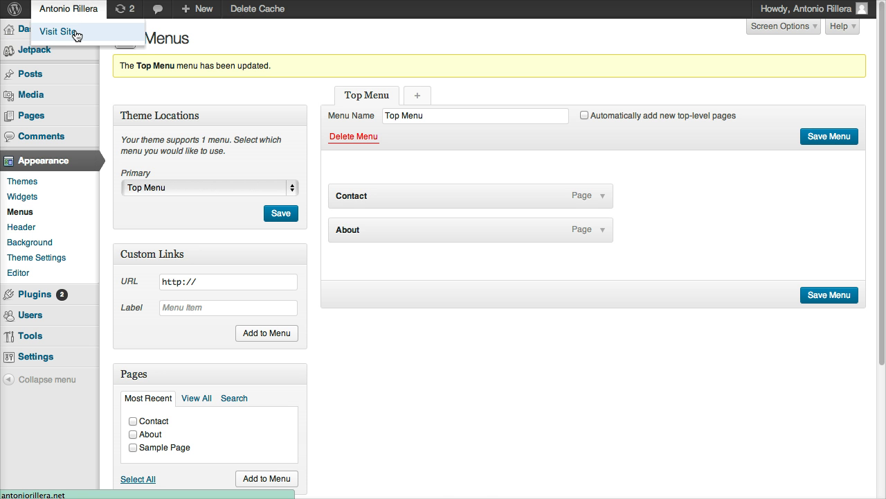
left_click(58, 32)
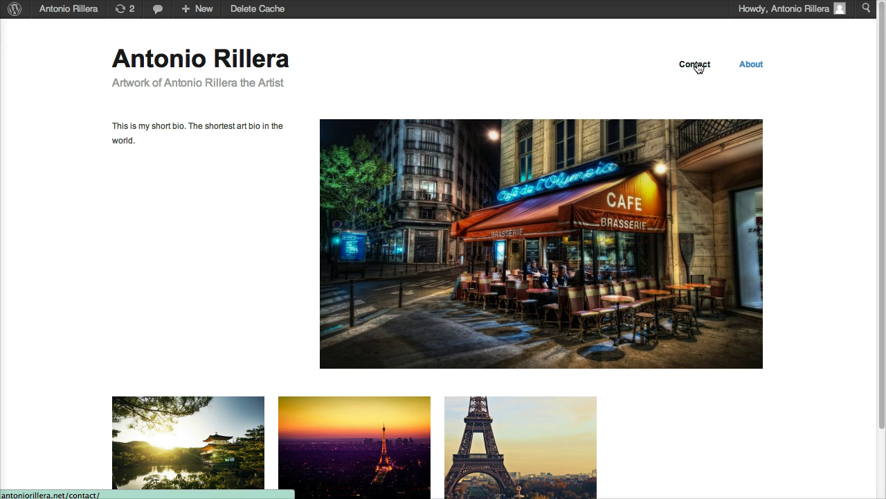
left_click(695, 65)
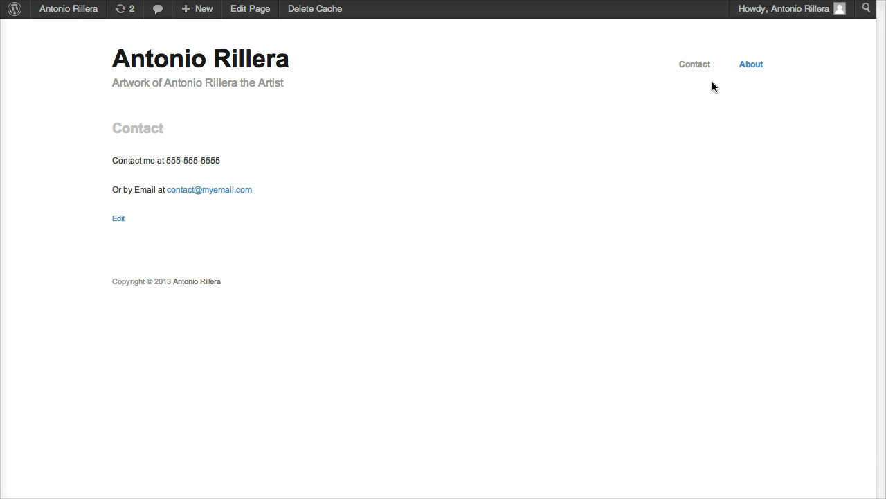
left_click(749, 67)
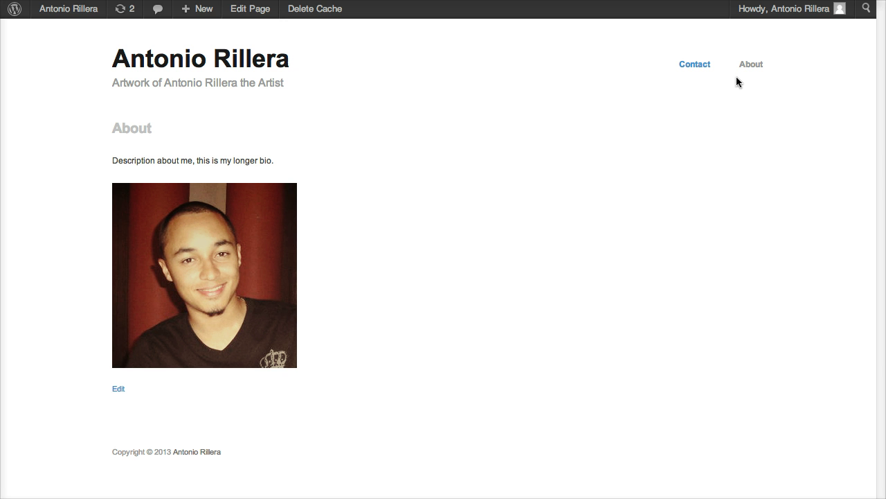
left_click(250, 8)
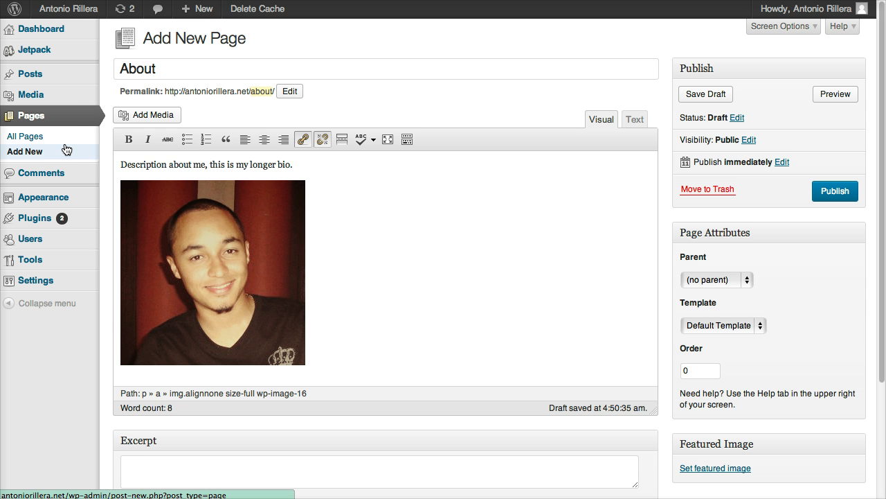
Step: Look over the three artwork posts in All Posts, then go to Plugins > Add New
mouse_move(76, 73)
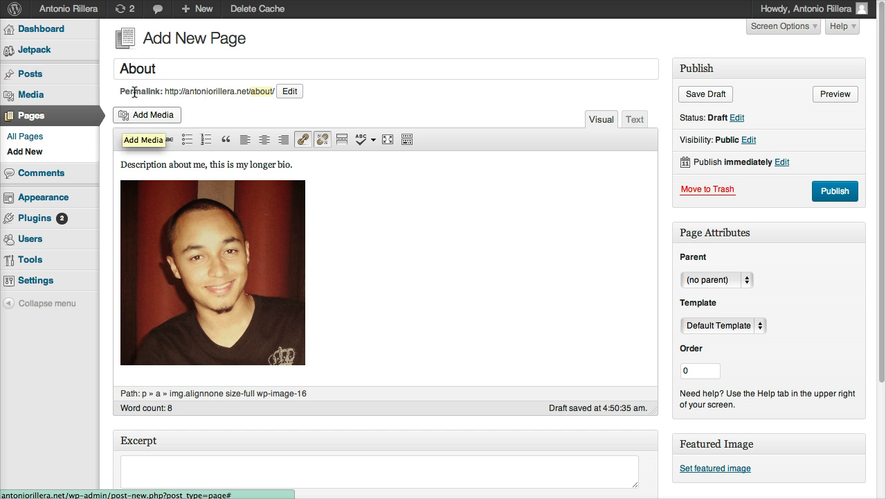
mouse_move(69, 95)
left_click(128, 72)
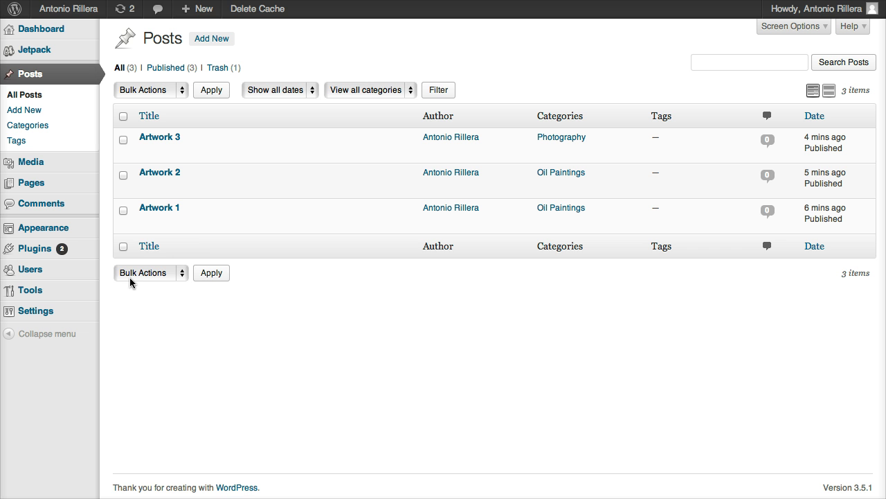
mouse_move(65, 252)
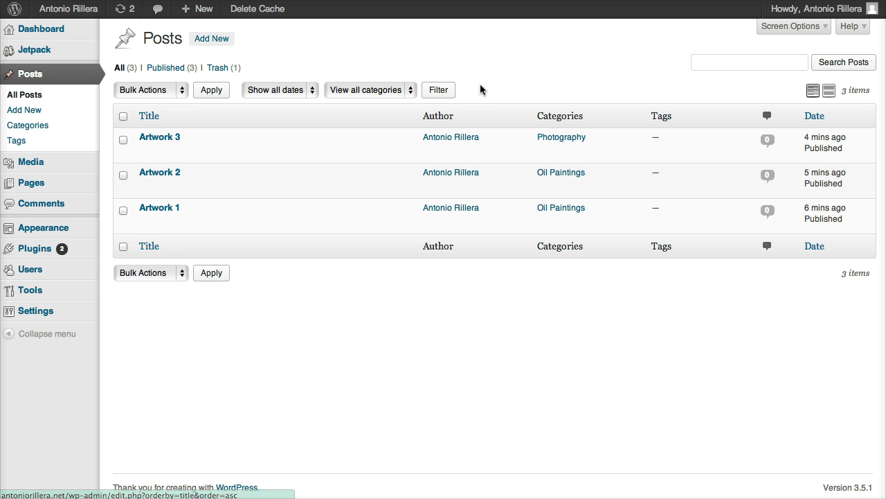
left_click(139, 264)
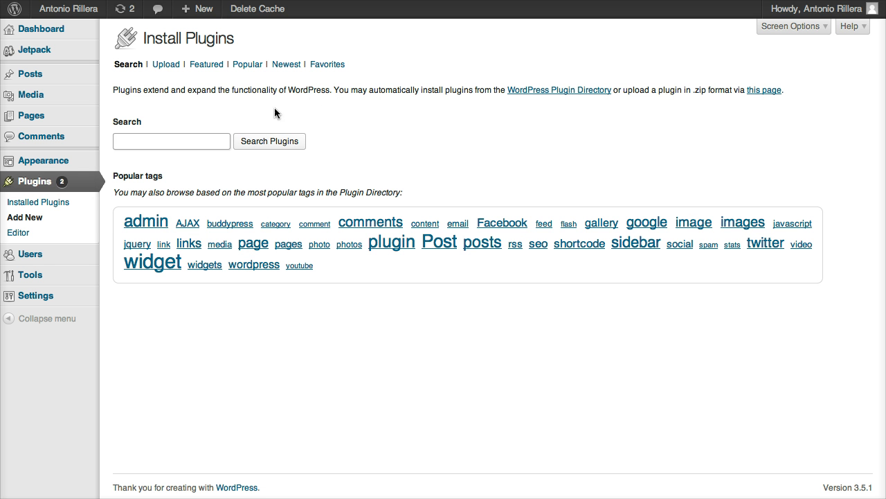
Step: Browse plugins tagged Facebook from the Popular tags cloud, showing 798 results with ratings
left_click(192, 138)
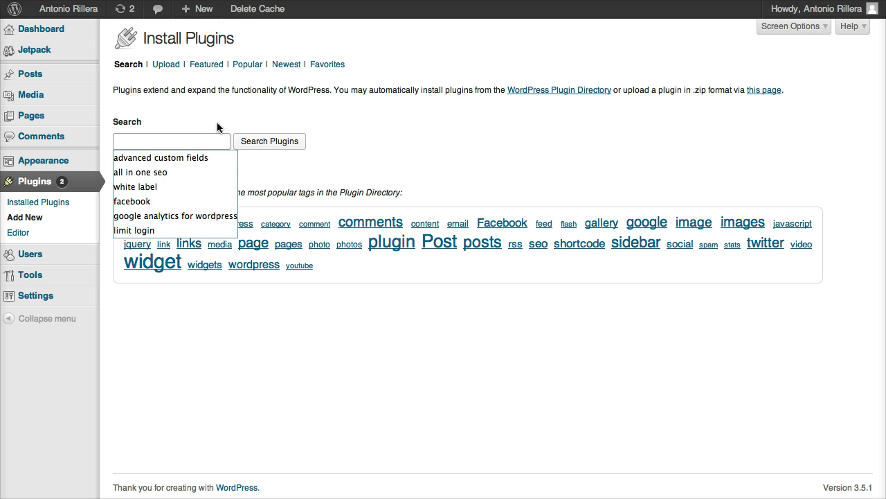
left_click(201, 139)
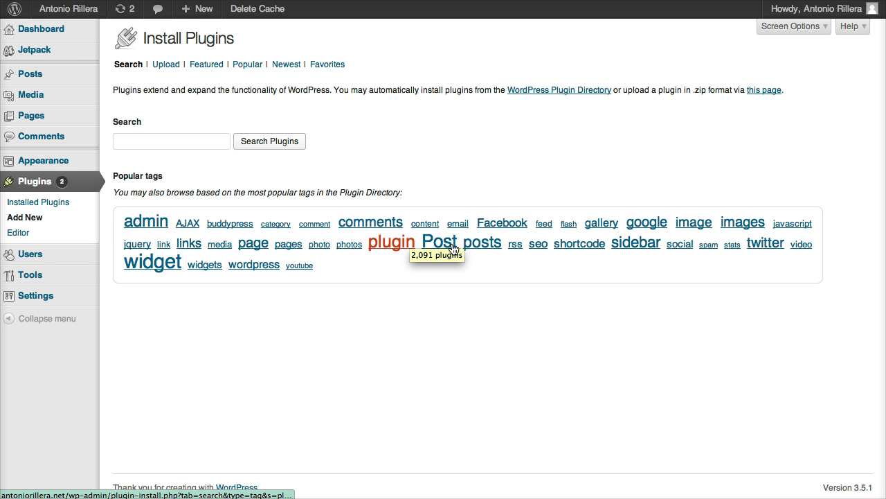
left_click(518, 223)
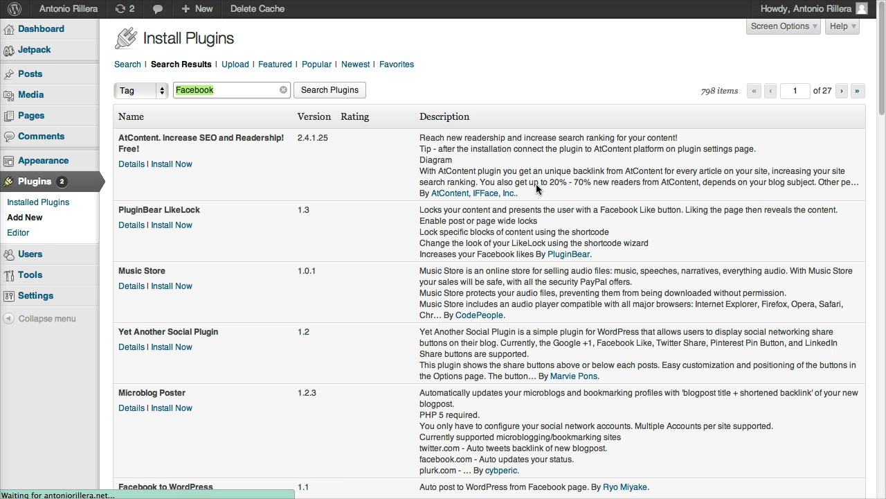
scroll(526, 167, "down", 3)
scroll(513, 132, "up", 3)
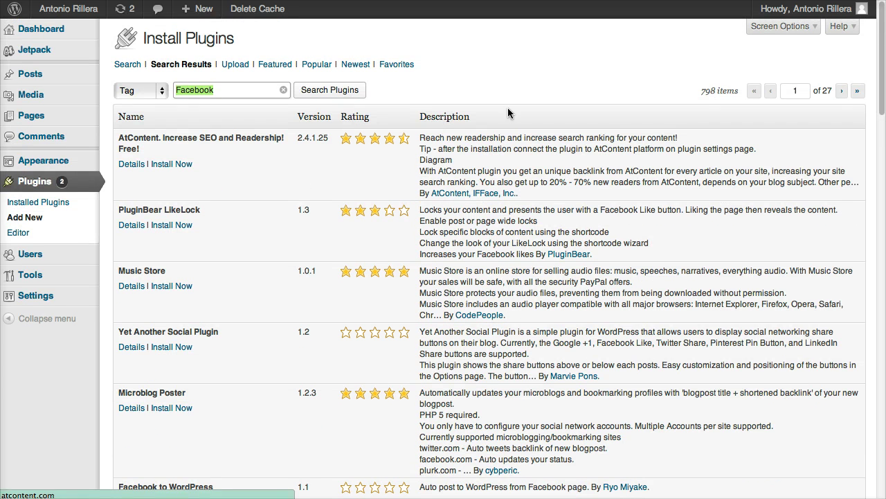